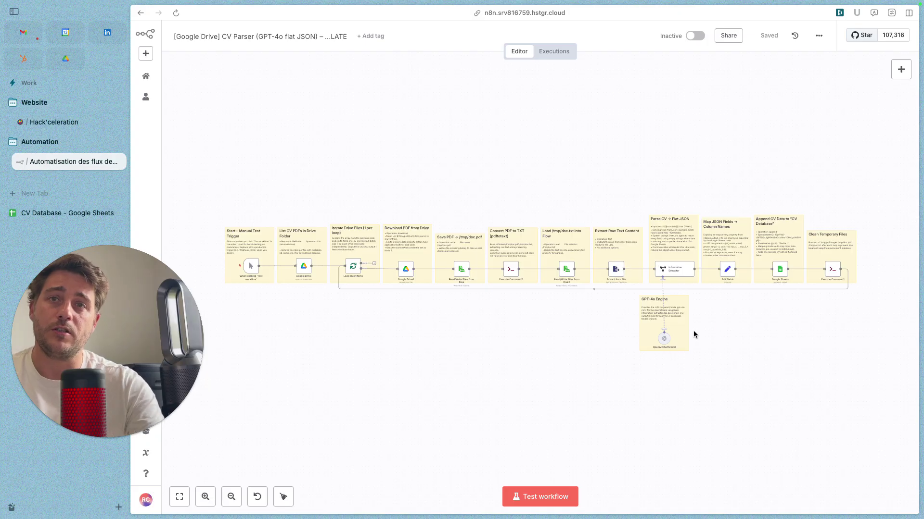
- Switch to Google Drive, open the CV file in the PDF folder, read through its pages and close the preview
{"action": "left_click", "coordinate": [816, 290]}
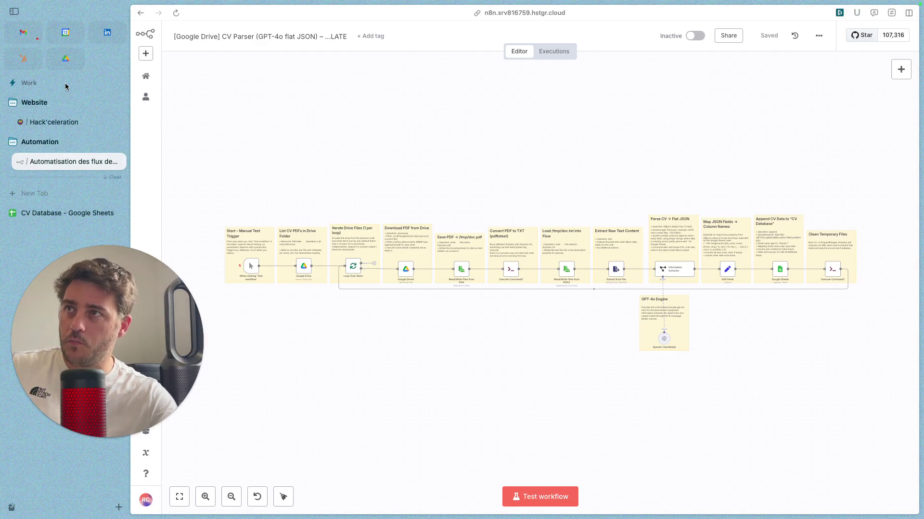
{"action": "left_click", "coordinate": [65, 60]}
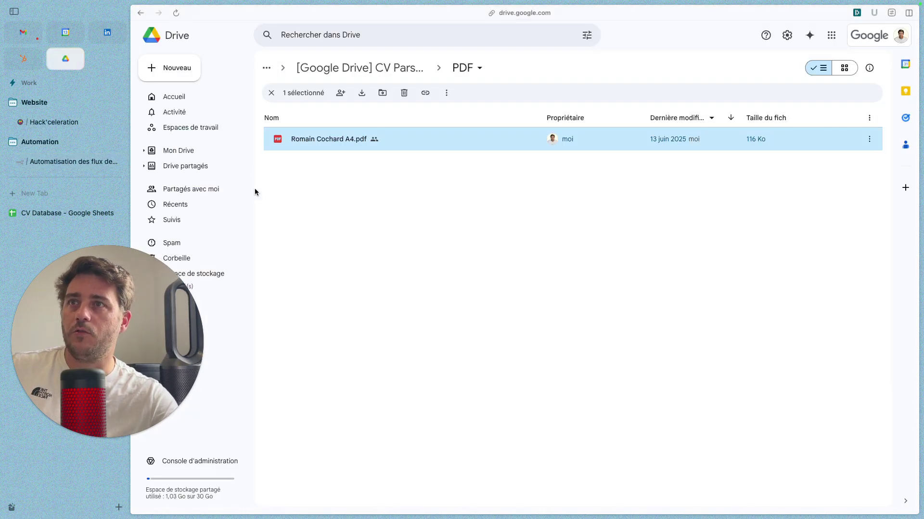
{"action": "double_click", "coordinate": [371, 141]}
{"action": "key", "text": "Escape"}
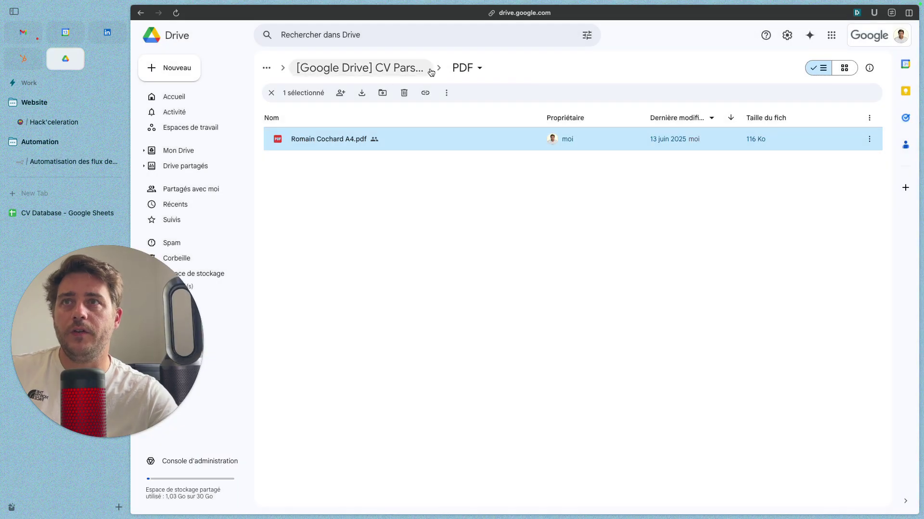
{"action": "double_click", "coordinate": [438, 146]}
{"action": "scroll", "coordinate": [475, 184], "scroll_direction": "down", "scroll_amount": 15}
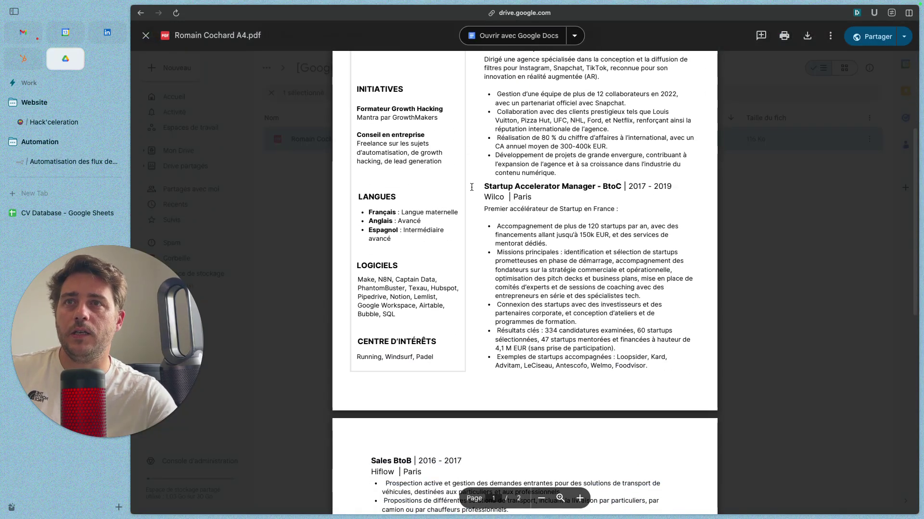
{"action": "scroll", "coordinate": [475, 184], "scroll_direction": "up", "scroll_amount": 5}
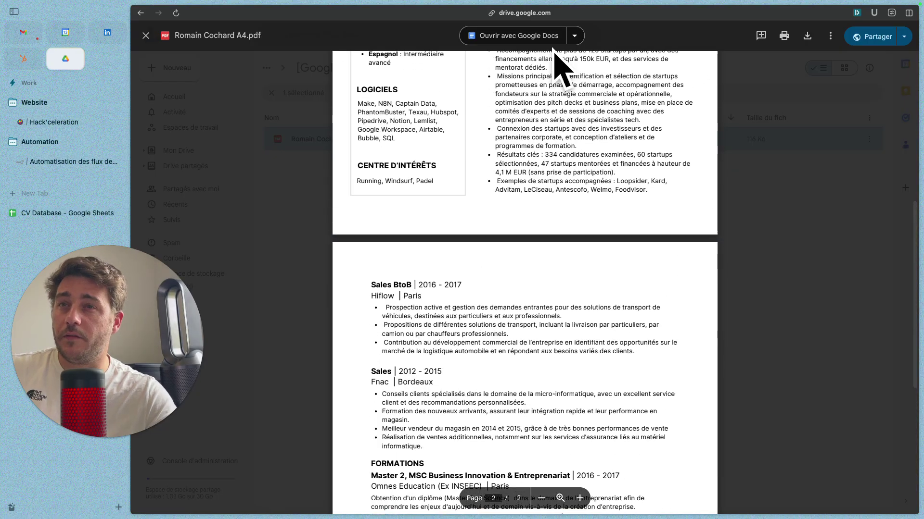
{"action": "key", "text": "Escape"}
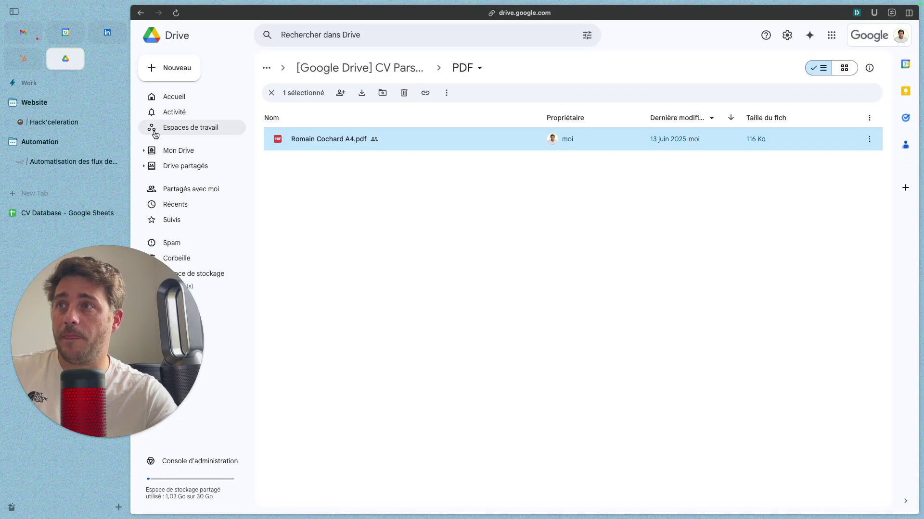
- Switch to the CV Database spreadsheet and clear all the contents of row 2, keeping the header row
{"action": "left_click", "coordinate": [54, 215]}
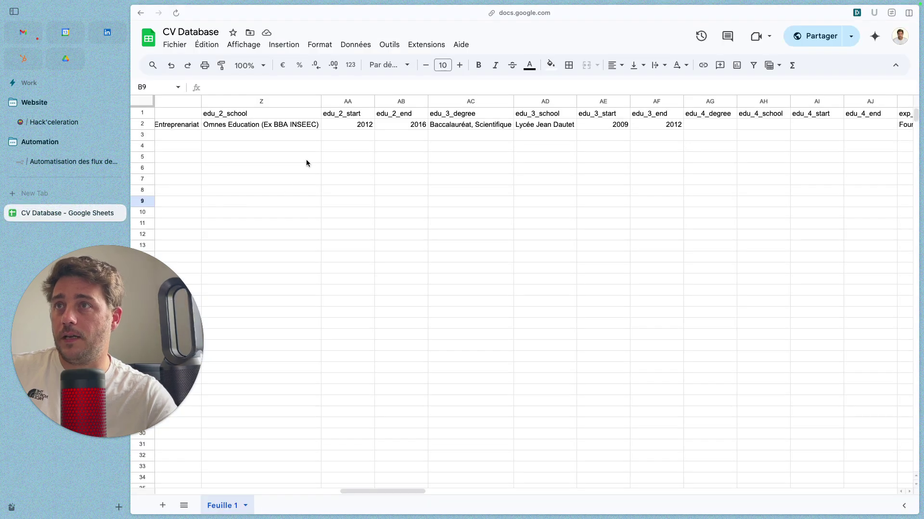
{"action": "scroll", "coordinate": [284, 177], "scroll_direction": "left", "scroll_amount": 15}
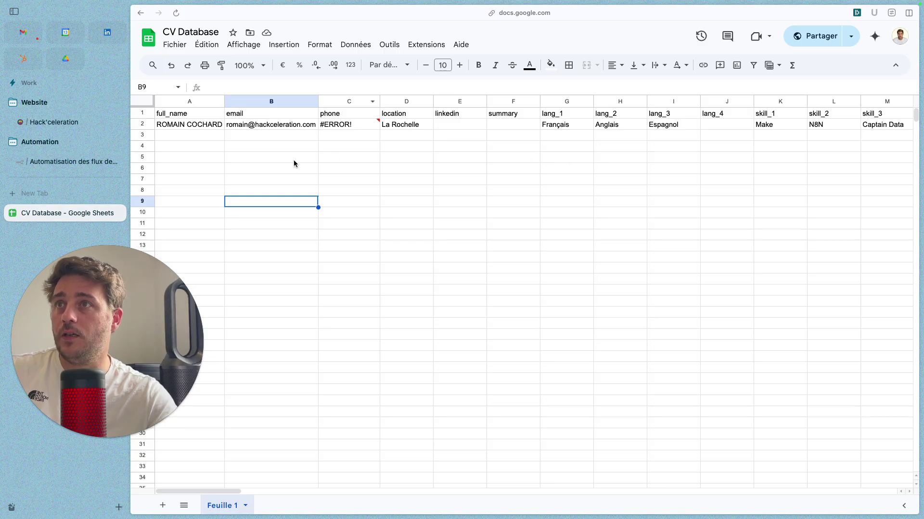
{"action": "left_click", "coordinate": [142, 124]}
{"action": "key", "text": "Delete"}
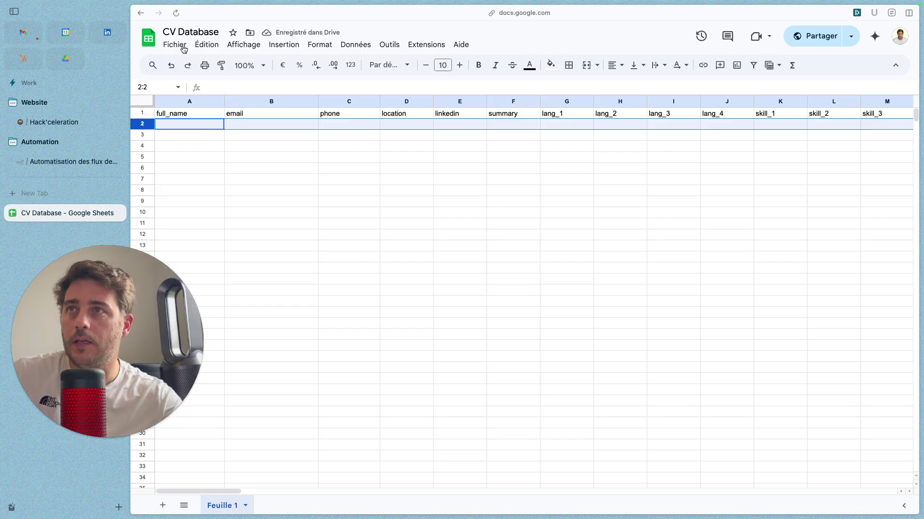
- Look over the remaining column headers, switch back to the CV Parser workflow in n8n and run a test execution
{"action": "scroll", "coordinate": [470, 140], "scroll_direction": "right", "scroll_amount": 10}
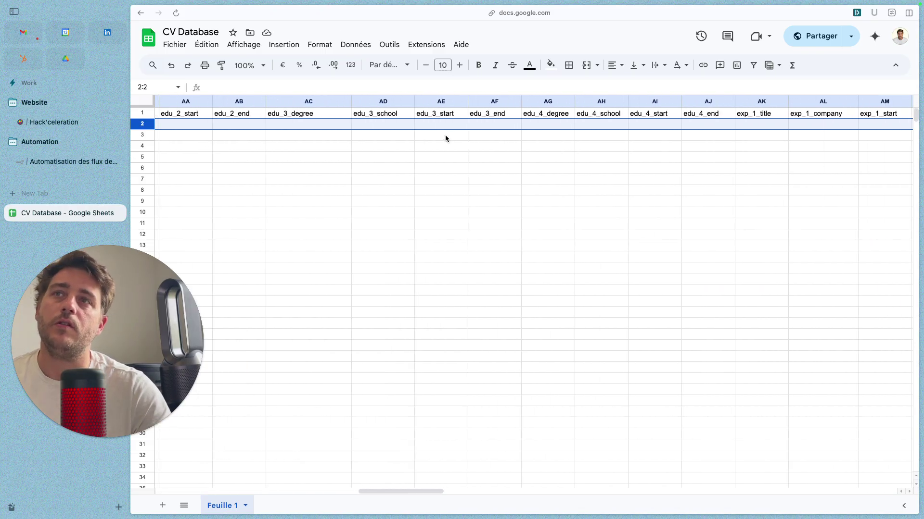
{"action": "scroll", "coordinate": [445, 135], "scroll_direction": "left", "scroll_amount": 10}
{"action": "left_click", "coordinate": [46, 161]}
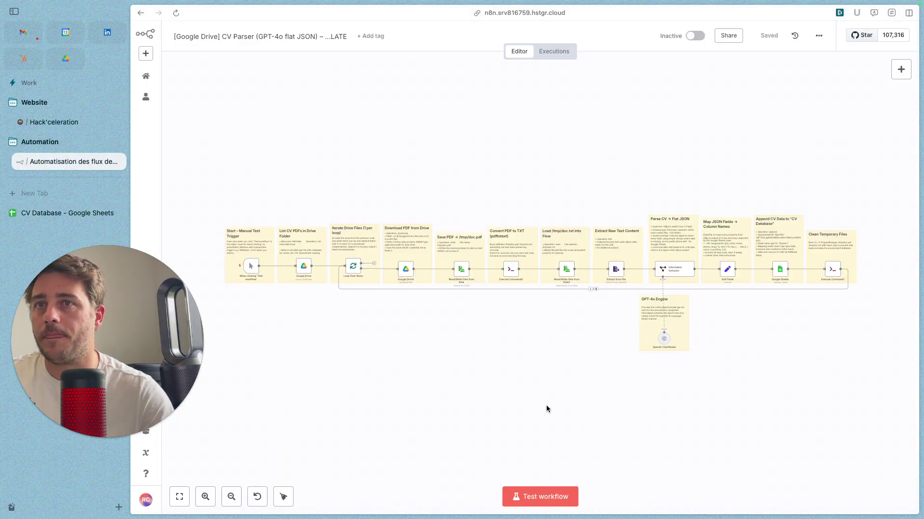
{"action": "left_click", "coordinate": [540, 497]}
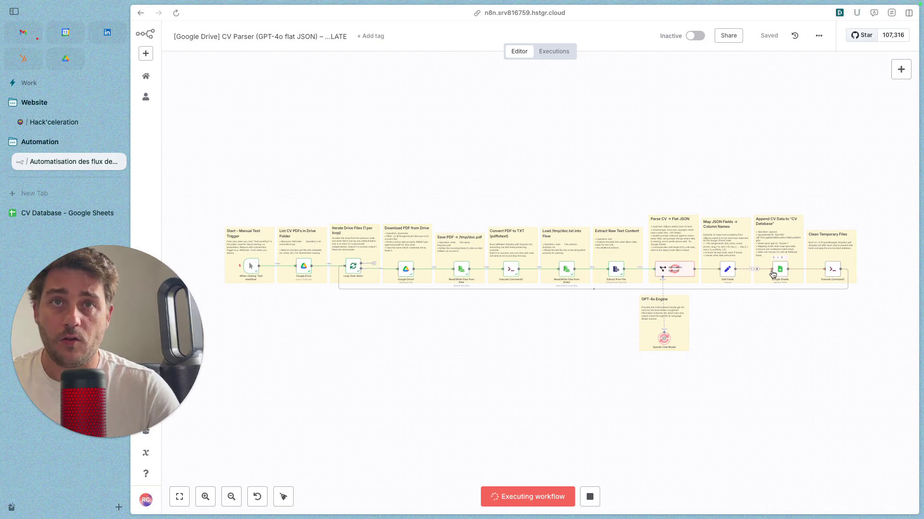
- Return to the CV Database spreadsheet and examine the parsed CV data in row 2 across all columns, including the phone cell
{"action": "left_click", "coordinate": [46, 218]}
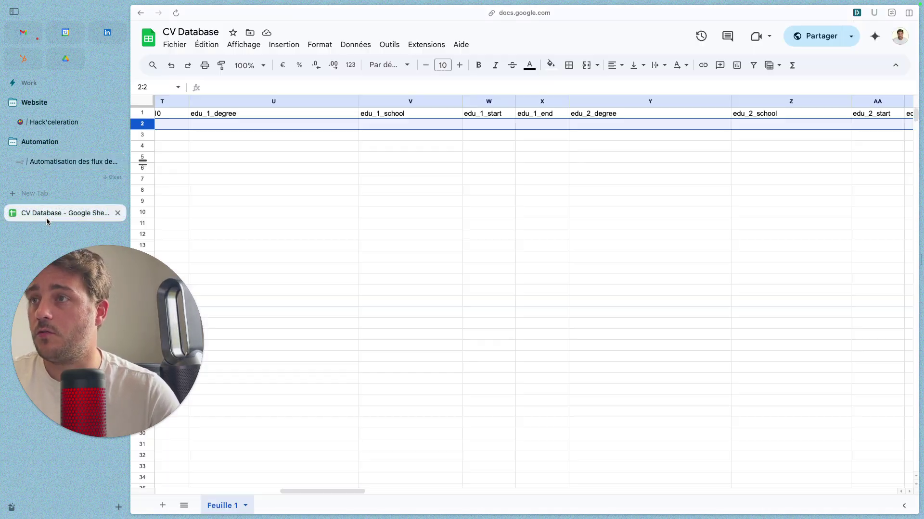
{"action": "scroll", "coordinate": [364, 242], "scroll_direction": "left", "scroll_amount": 5}
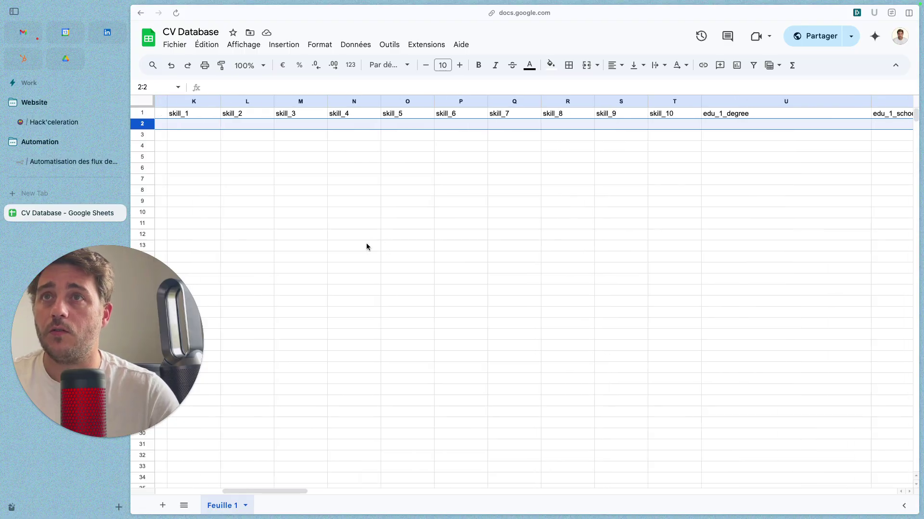
{"action": "scroll", "coordinate": [366, 246], "scroll_direction": "left", "scroll_amount": 5}
{"action": "left_click", "coordinate": [367, 245]}
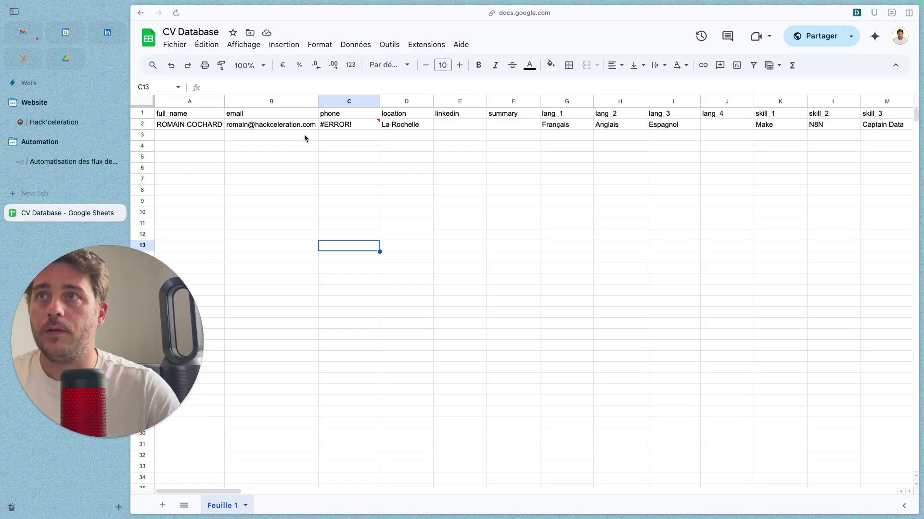
{"action": "left_click", "coordinate": [351, 124]}
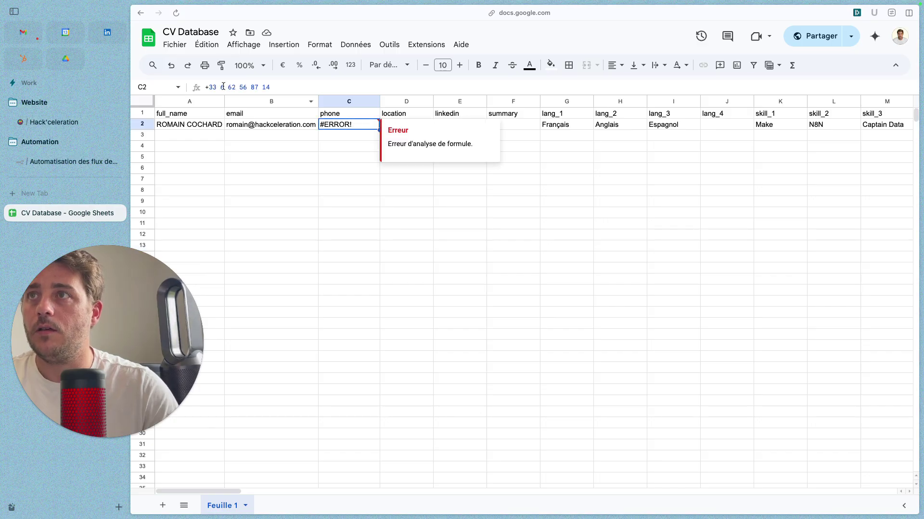
{"action": "left_click", "coordinate": [513, 157]}
{"action": "scroll", "coordinate": [510, 155], "scroll_direction": "right", "scroll_amount": 10}
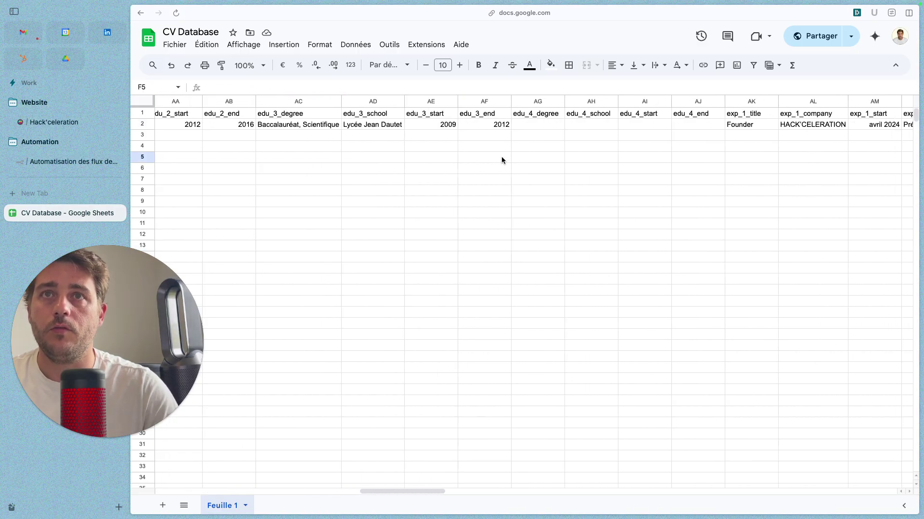
{"action": "scroll", "coordinate": [501, 157], "scroll_direction": "right", "scroll_amount": 15}
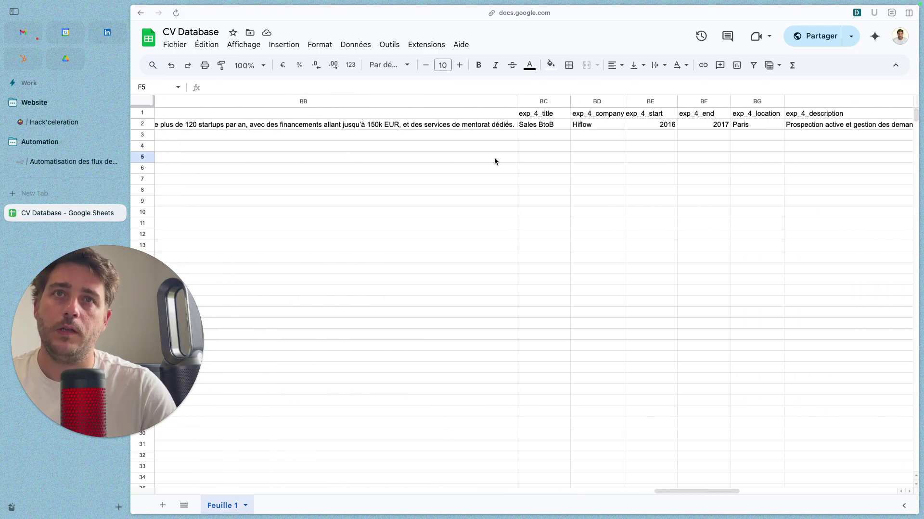
{"action": "scroll", "coordinate": [494, 157], "scroll_direction": "right", "scroll_amount": 10}
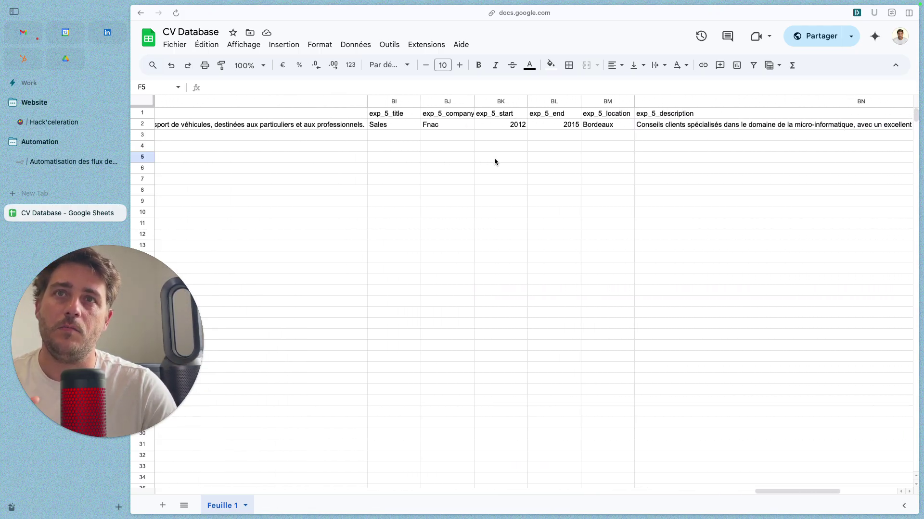
{"action": "scroll", "coordinate": [494, 158], "scroll_direction": "right", "scroll_amount": 10}
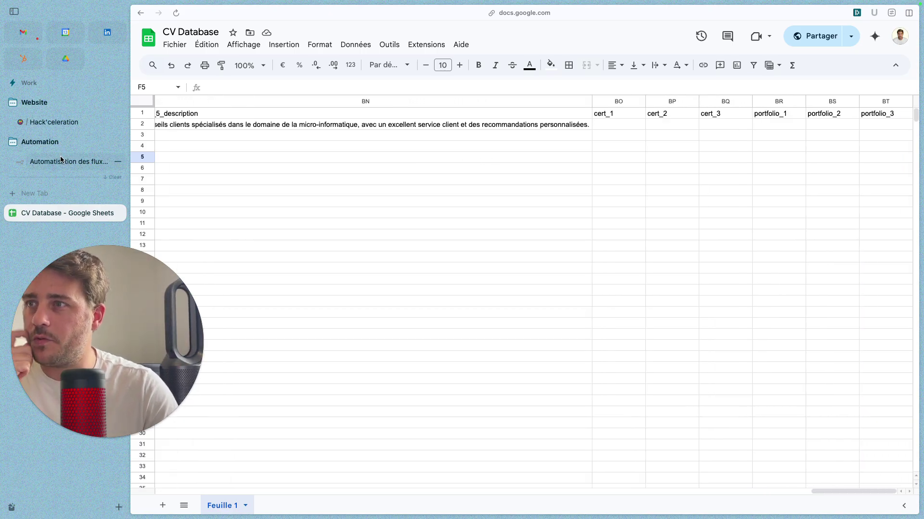
- Return to the n8n workflow and inspect the parameters and JSON output of the Google Drive node that lists the CV PDFs
{"action": "left_click", "coordinate": [61, 159]}
{"action": "scroll", "coordinate": [310, 310], "scroll_direction": "up", "scroll_amount": 3}
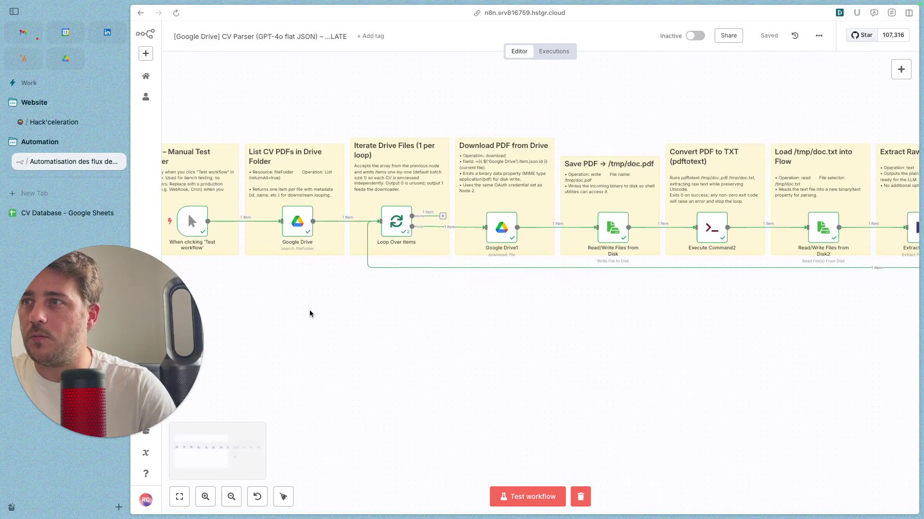
{"action": "scroll", "coordinate": [310, 314], "scroll_direction": "left", "scroll_amount": 3}
{"action": "mouse_move", "coordinate": [329, 206]}
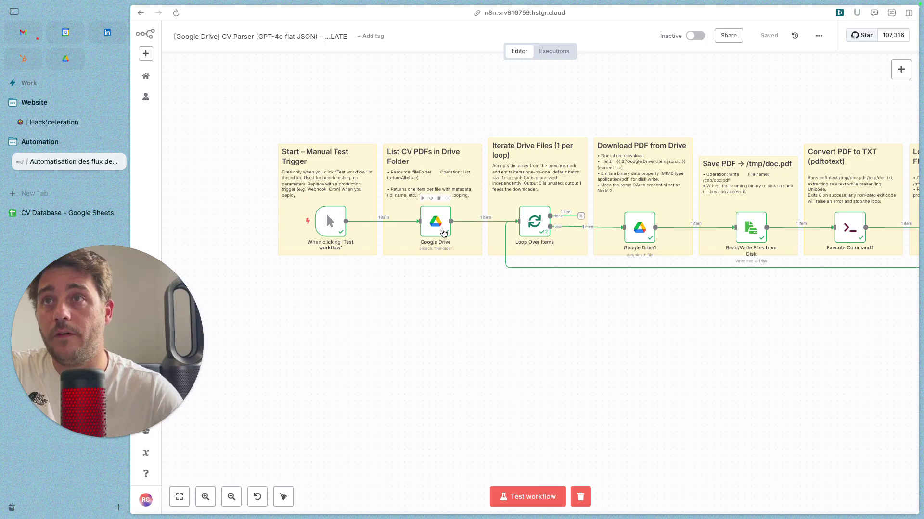
{"action": "double_click", "coordinate": [444, 232]}
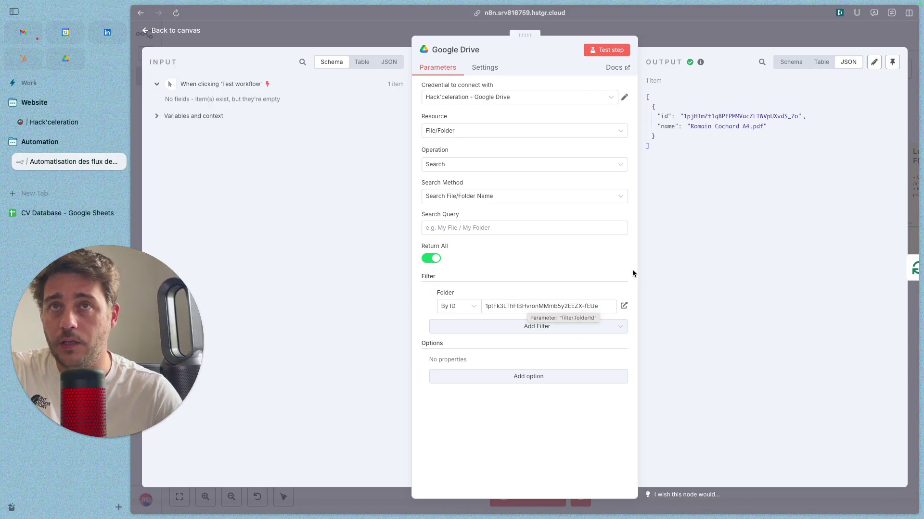
{"action": "left_click", "coordinate": [670, 106]}
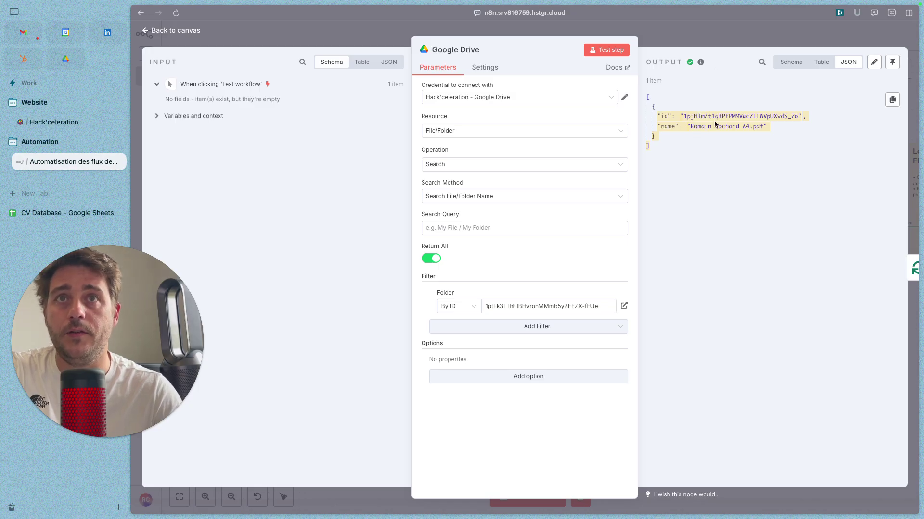
{"action": "left_click", "coordinate": [709, 42]}
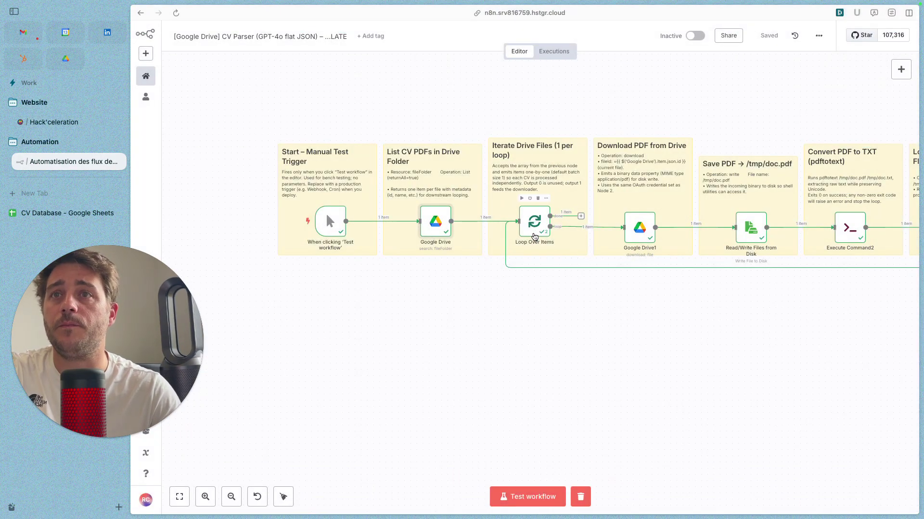
- Open the Loop Over Items node, check its Batch Size setting and return to the canvas
{"action": "double_click", "coordinate": [534, 233]}
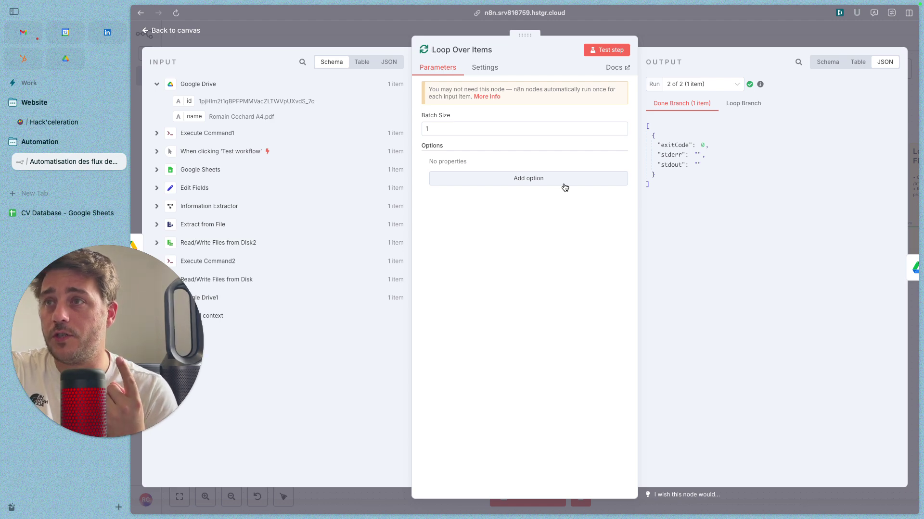
{"action": "left_click", "coordinate": [426, 126]}
{"action": "key", "text": "BackSpace"}
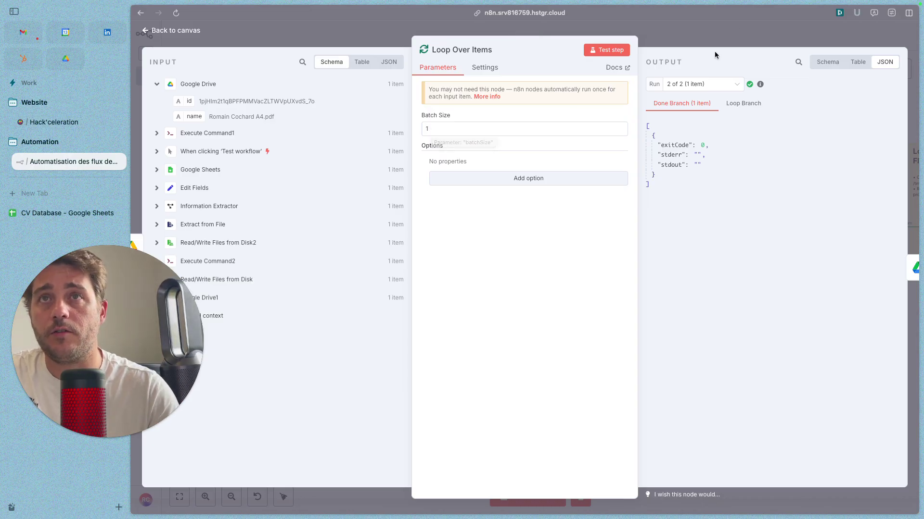
{"action": "left_click", "coordinate": [717, 36]}
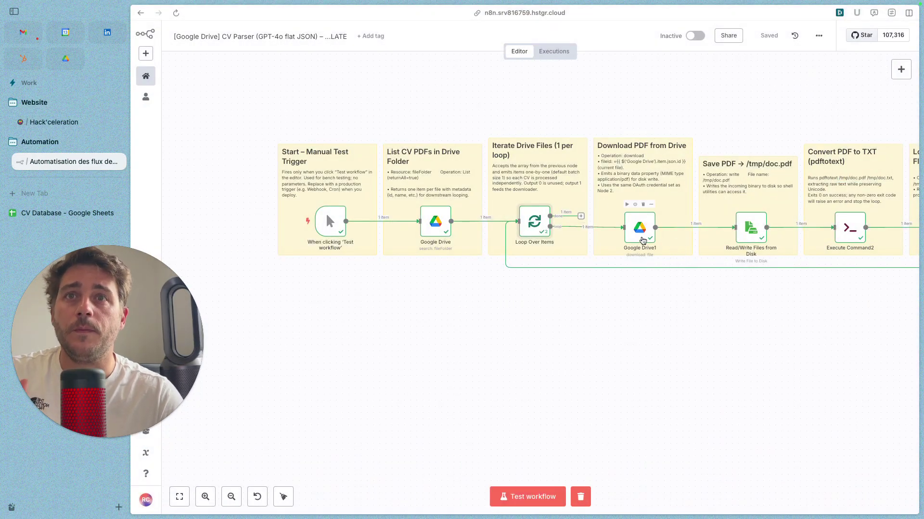
- Inspect the Google Drive1 download node and the Read/Write Files from Disk node that saves the PDF to /tmp/doc.pdf
{"action": "double_click", "coordinate": [641, 235]}
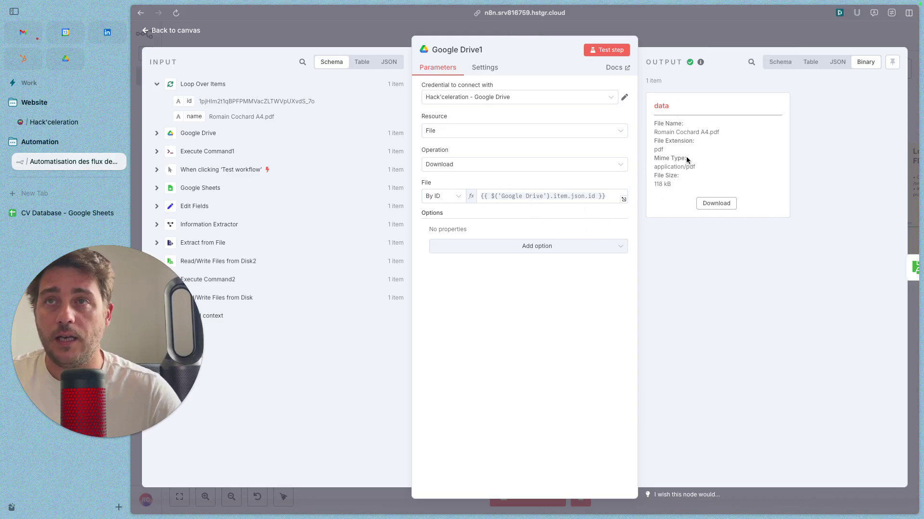
{"action": "left_click", "coordinate": [734, 41]}
{"action": "left_click_drag", "start_coordinate": [705, 292], "coordinate": [598, 276]}
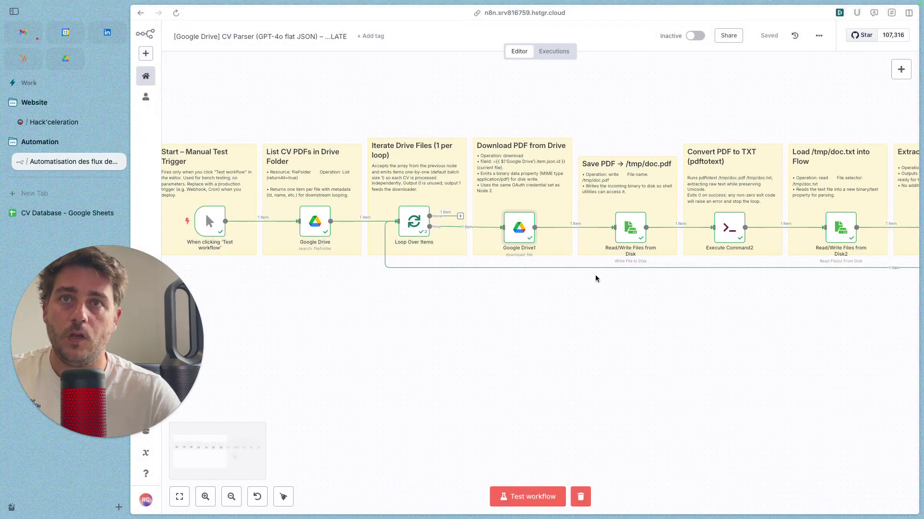
{"action": "double_click", "coordinate": [635, 234]}
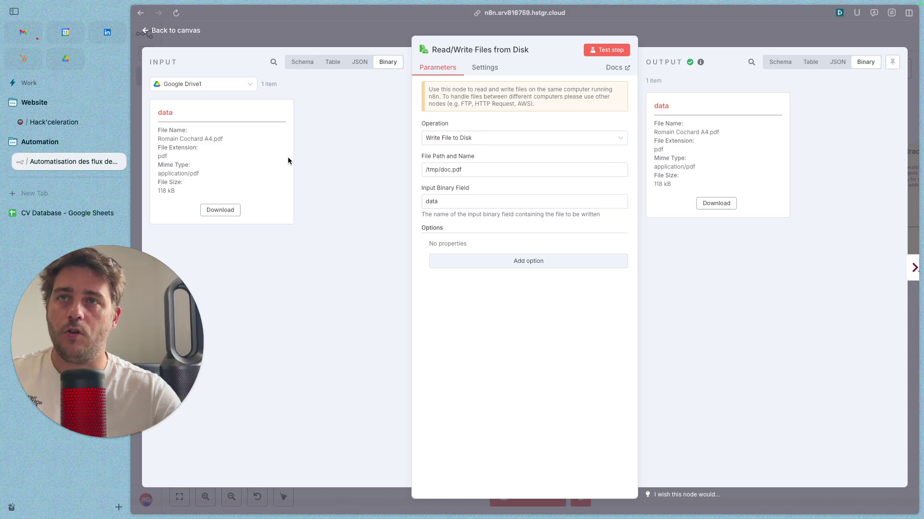
{"action": "left_click", "coordinate": [679, 33]}
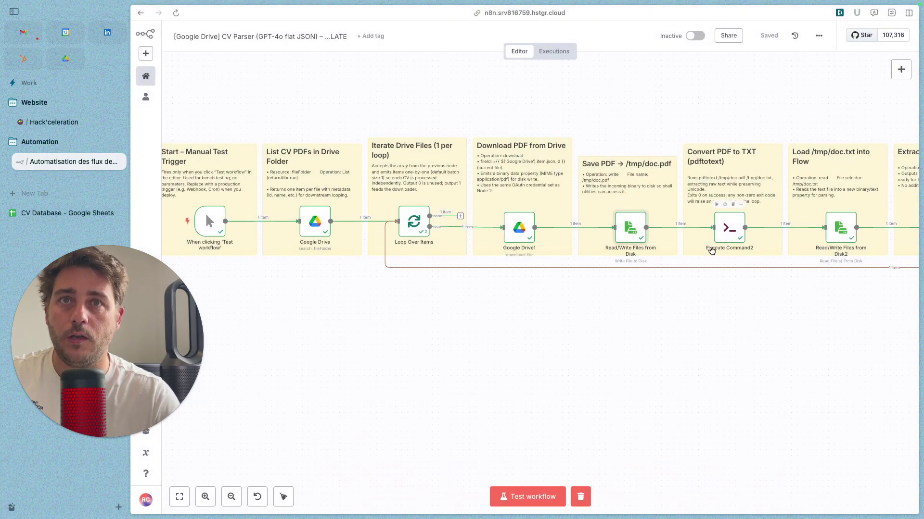
- Review the pdftotext command in the Execute Command2 node and return to the canvas
{"action": "double_click", "coordinate": [720, 238]}
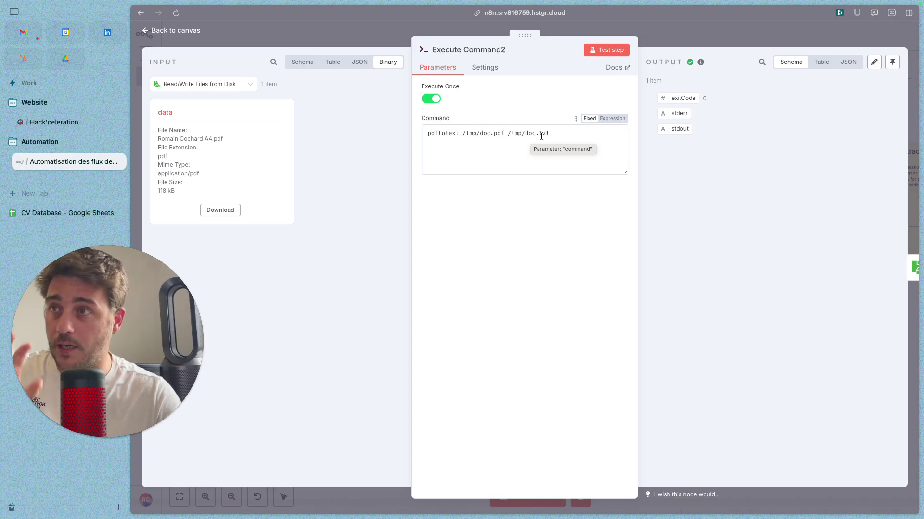
{"action": "left_click", "coordinate": [671, 30]}
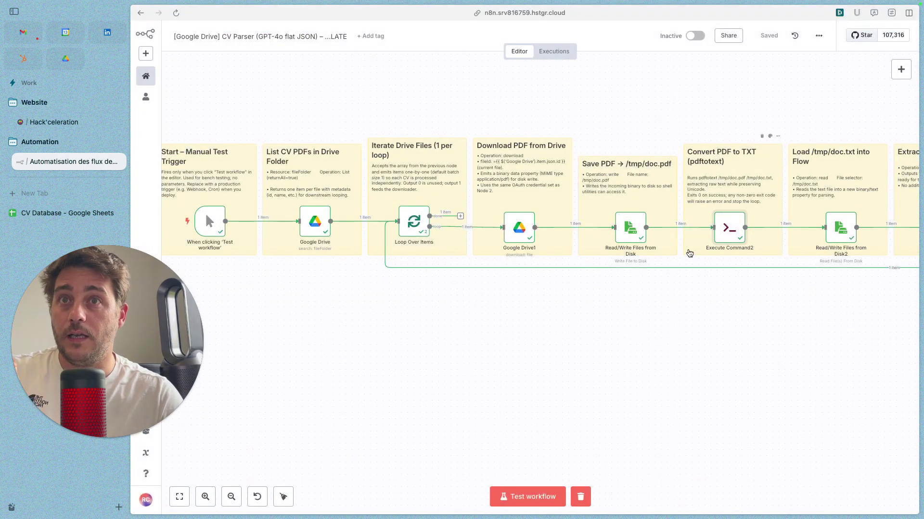
{"action": "double_click", "coordinate": [729, 233]}
{"action": "key", "text": "Escape"}
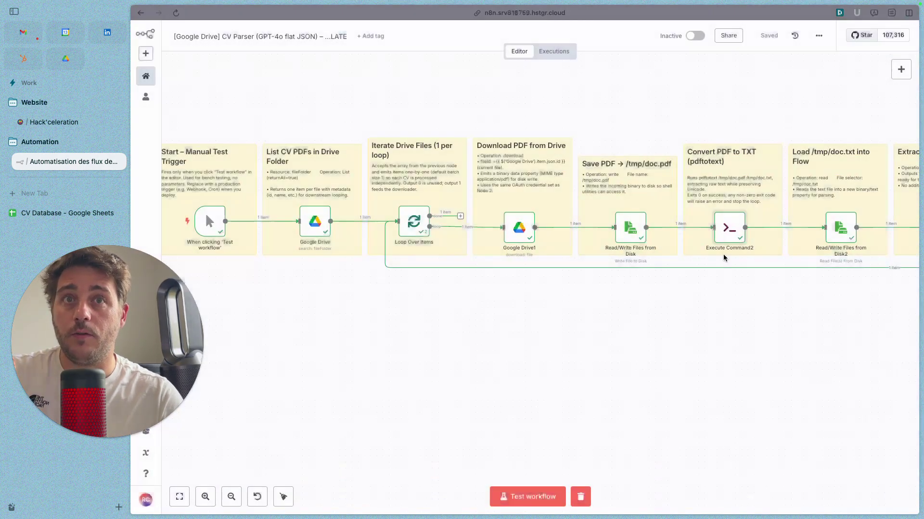
- Inspect the Read/Write Files from Disk2 node that reads /tmp/doc.txt and return to the canvas
{"action": "scroll", "coordinate": [723, 257], "scroll_direction": "right", "scroll_amount": 3}
{"action": "double_click", "coordinate": [713, 227]}
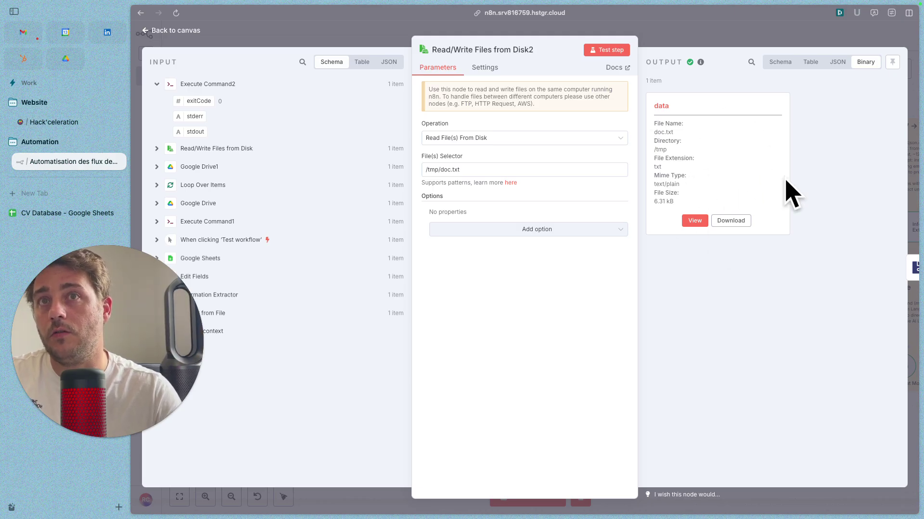
{"action": "left_click", "coordinate": [713, 29]}
- Open the Extract from File node, read through its output as JSON and return to the canvas
{"action": "double_click", "coordinate": [805, 233]}
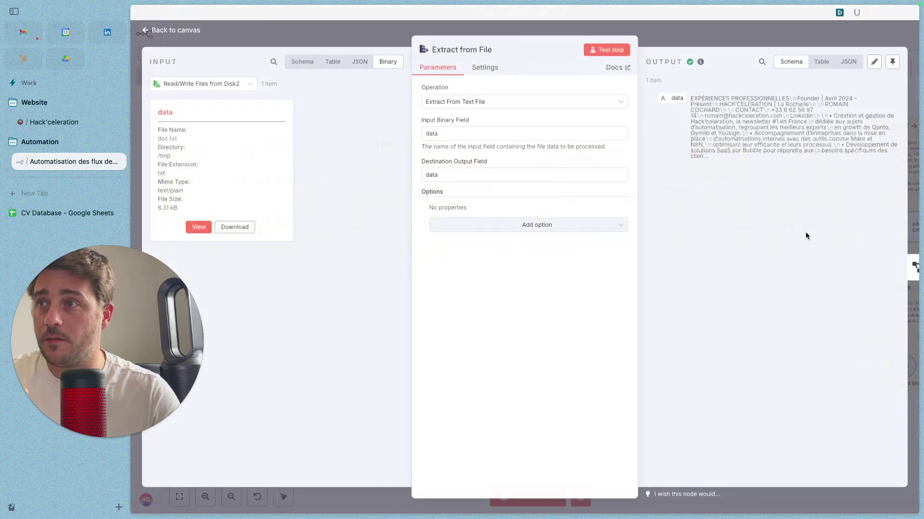
{"action": "left_click", "coordinate": [844, 65]}
{"action": "scroll", "coordinate": [762, 175], "scroll_direction": "down", "scroll_amount": 3}
{"action": "scroll", "coordinate": [762, 175], "scroll_direction": "down", "scroll_amount": 15}
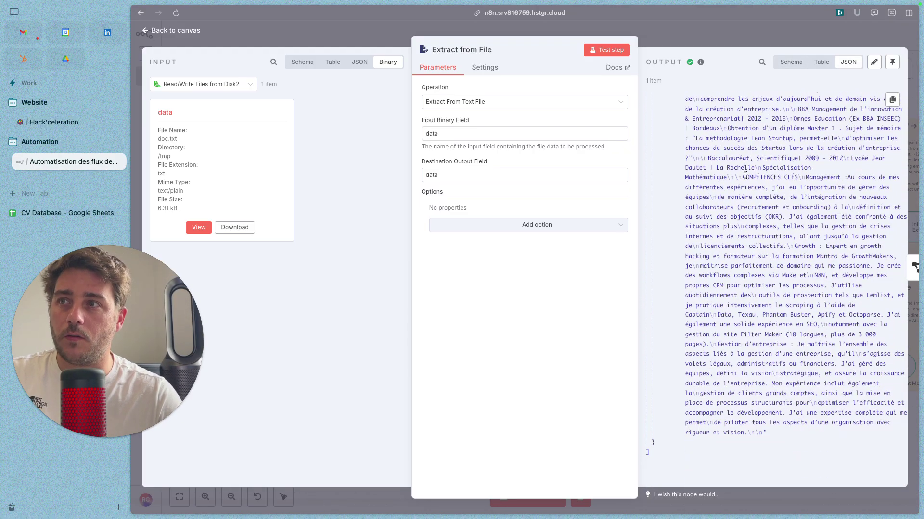
{"action": "left_click", "coordinate": [737, 33]}
- Open the Information Extractor node, enlarge its System Prompt Template box and read the prompt's extraction rules
{"action": "scroll", "coordinate": [697, 235], "scroll_direction": "right", "scroll_amount": 5}
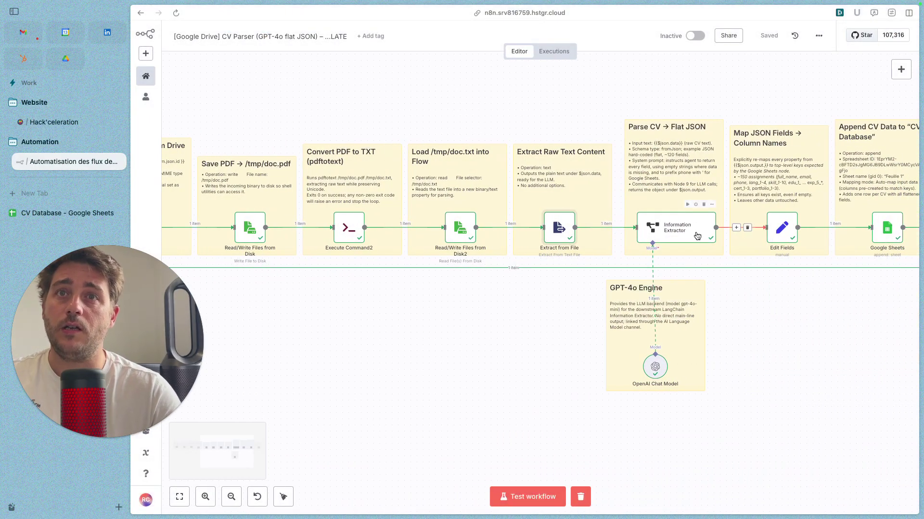
{"action": "double_click", "coordinate": [697, 235]}
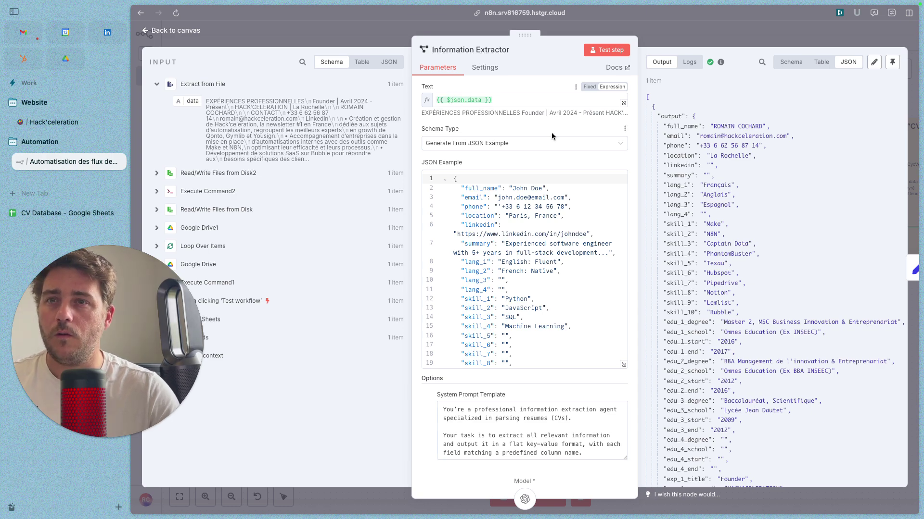
{"action": "left_click_drag", "start_coordinate": [624, 458], "coordinate": [624, 474]}
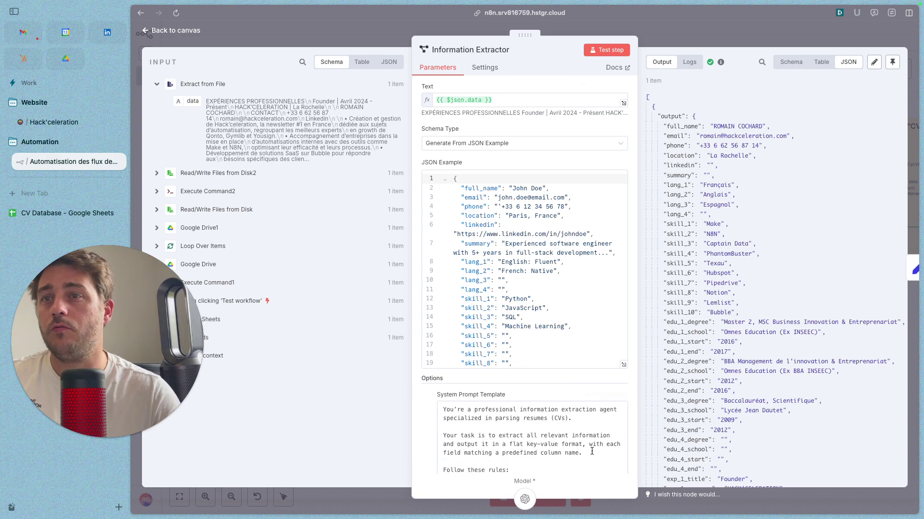
{"action": "scroll", "coordinate": [585, 439], "scroll_direction": "down", "scroll_amount": 1}
{"action": "scroll", "coordinate": [553, 409], "scroll_direction": "down", "scroll_amount": 4}
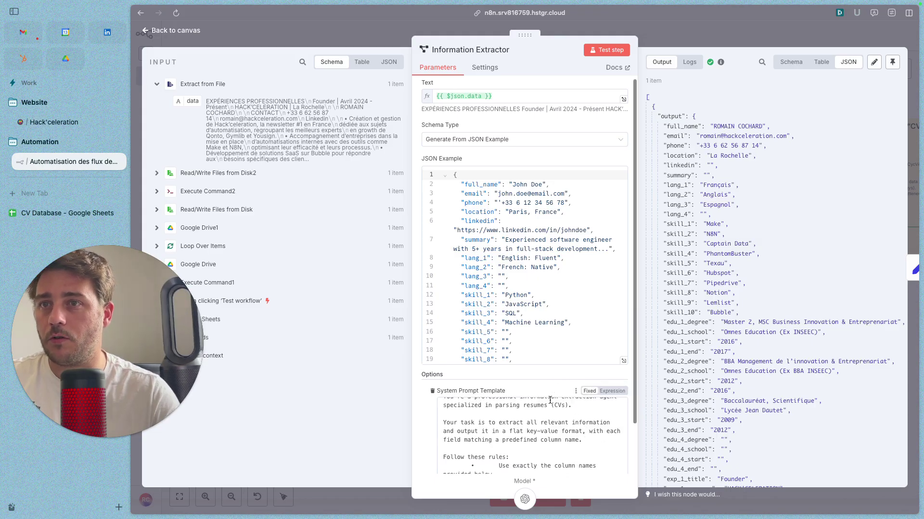
{"action": "scroll", "coordinate": [549, 423], "scroll_direction": "down", "scroll_amount": 3}
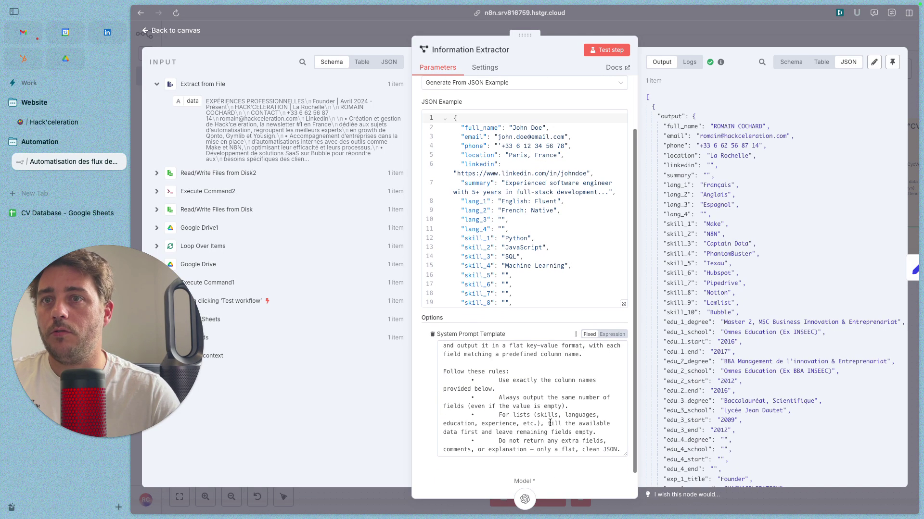
{"action": "scroll", "coordinate": [547, 411], "scroll_direction": "up", "scroll_amount": 4}
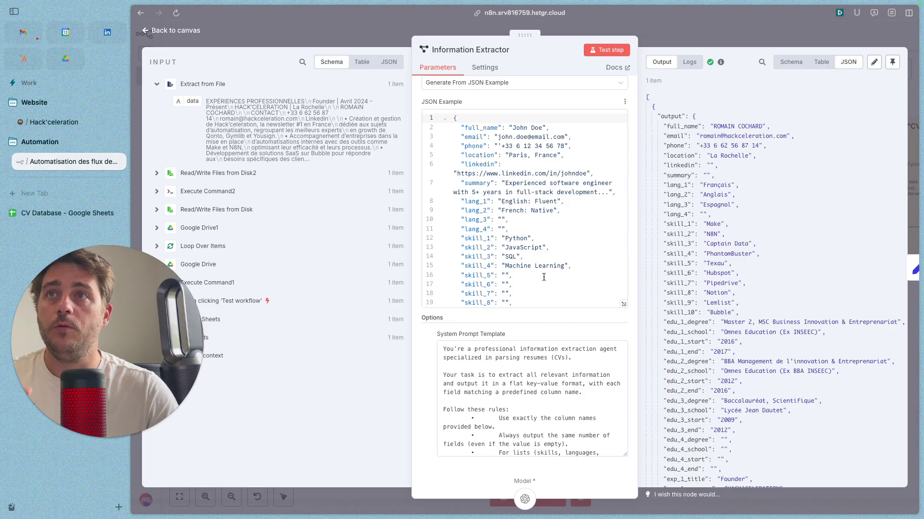
- Examine the Information Extractor's full JSON Example, from full_name to the portfolio fields
{"action": "scroll", "coordinate": [543, 277], "scroll_direction": "up", "scroll_amount": 2}
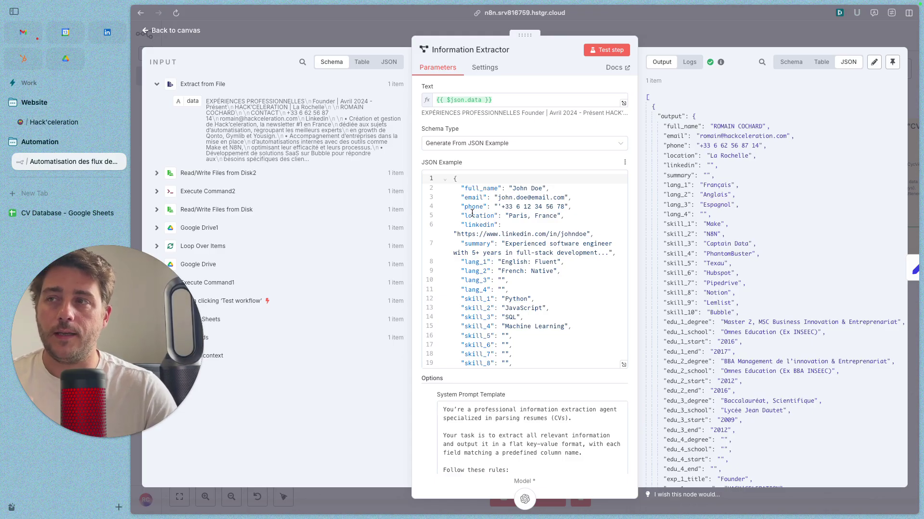
{"action": "scroll", "coordinate": [471, 213], "scroll_direction": "down", "scroll_amount": 10}
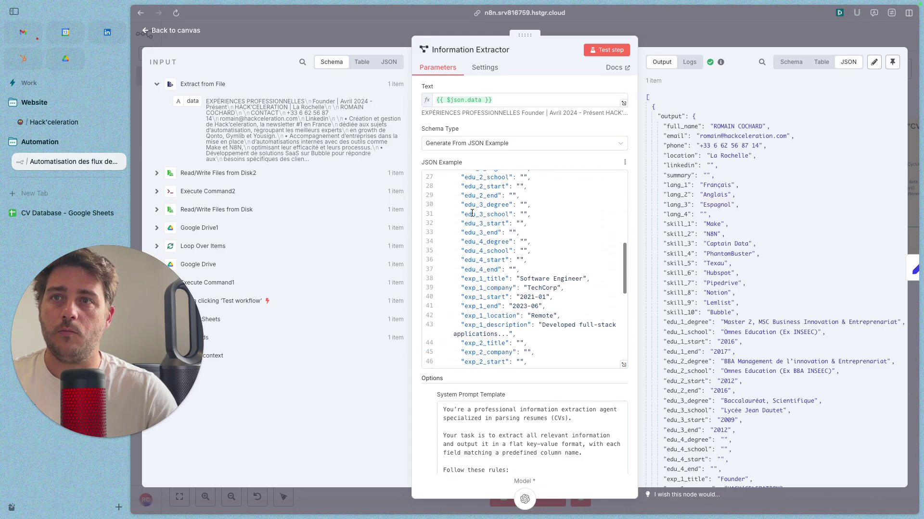
{"action": "scroll", "coordinate": [472, 213], "scroll_direction": "down", "scroll_amount": 8}
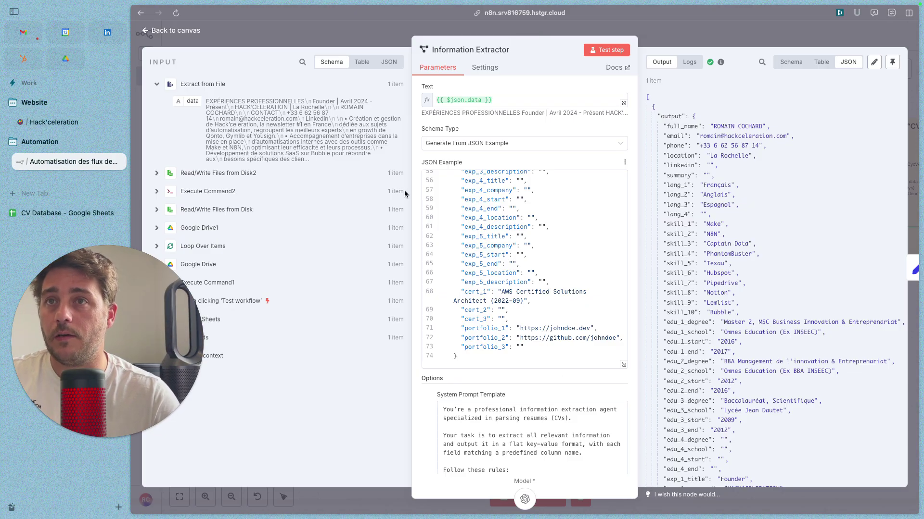
{"action": "scroll", "coordinate": [516, 246], "scroll_direction": "up", "scroll_amount": 10}
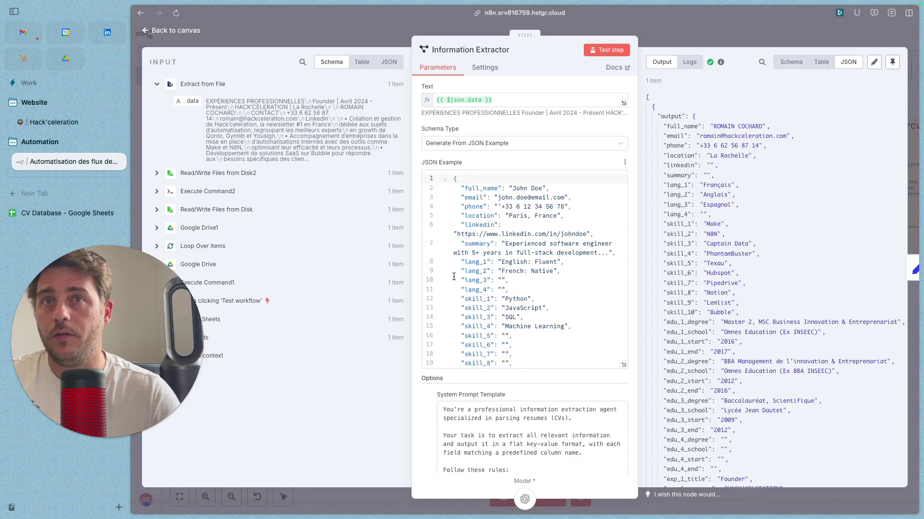
- Review the structured CV data in the Information Extractor's JSON output and return to the canvas
{"action": "scroll", "coordinate": [703, 140], "scroll_direction": "down", "scroll_amount": 10}
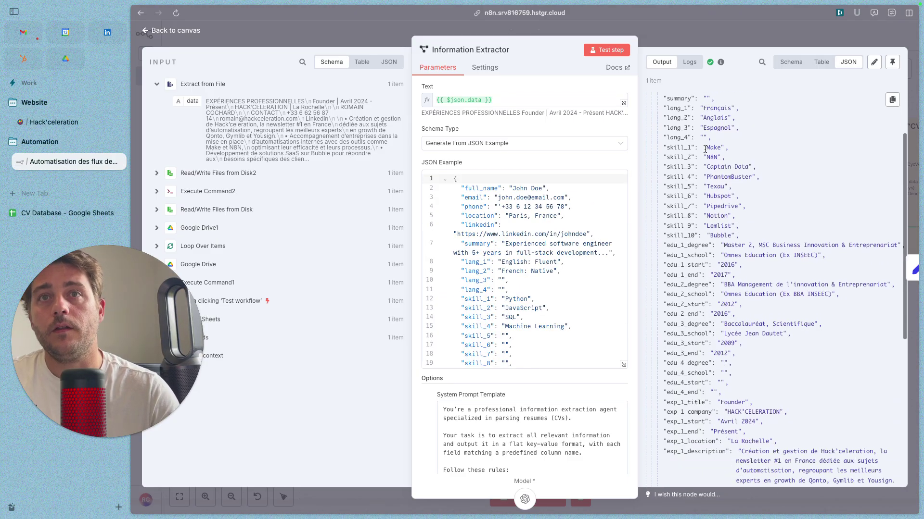
{"action": "scroll", "coordinate": [704, 149], "scroll_direction": "down", "scroll_amount": 7}
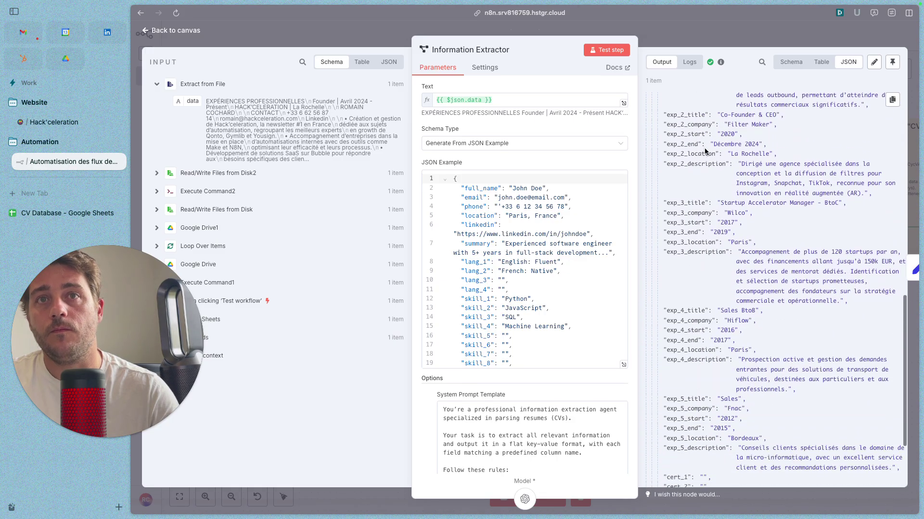
{"action": "scroll", "coordinate": [704, 148], "scroll_direction": "up", "scroll_amount": 17}
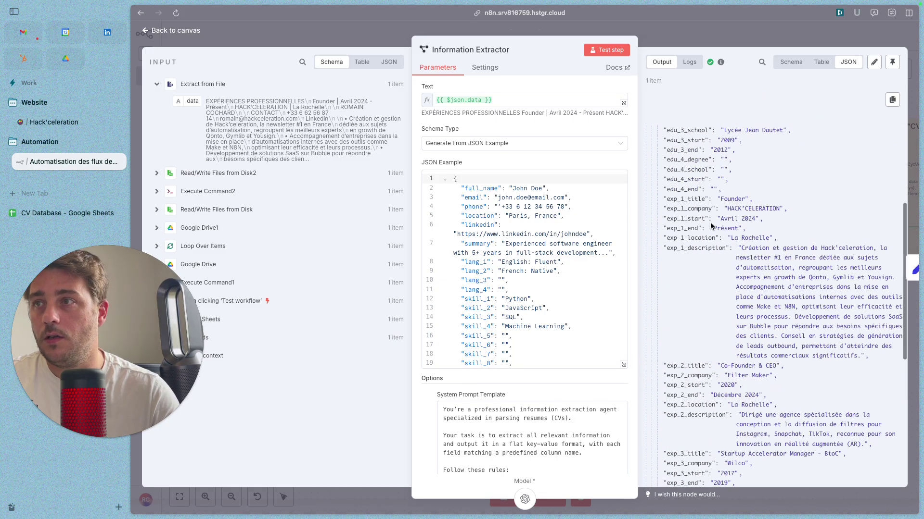
{"action": "left_click", "coordinate": [702, 39]}
- Open the Edit Fields node, look through its manual field mappings and return to the canvas
{"action": "scroll", "coordinate": [712, 231], "scroll_direction": "right", "scroll_amount": 3}
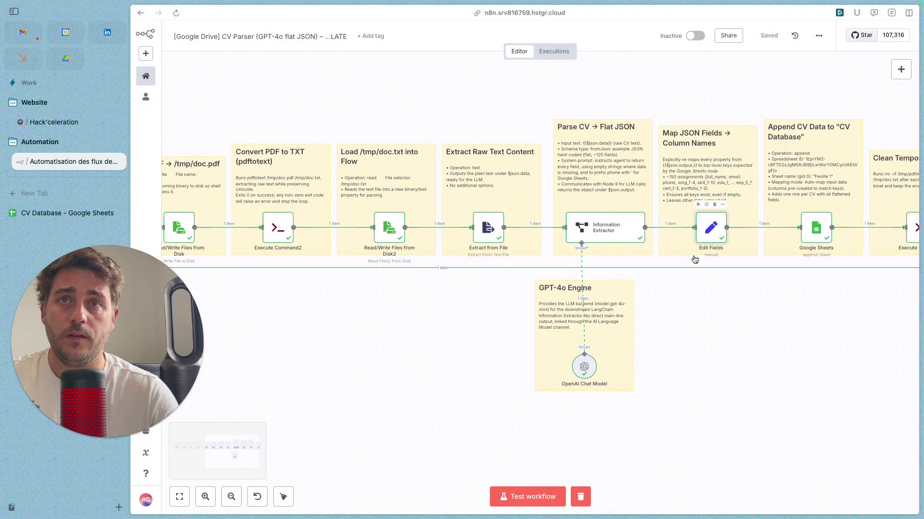
{"action": "double_click", "coordinate": [707, 238]}
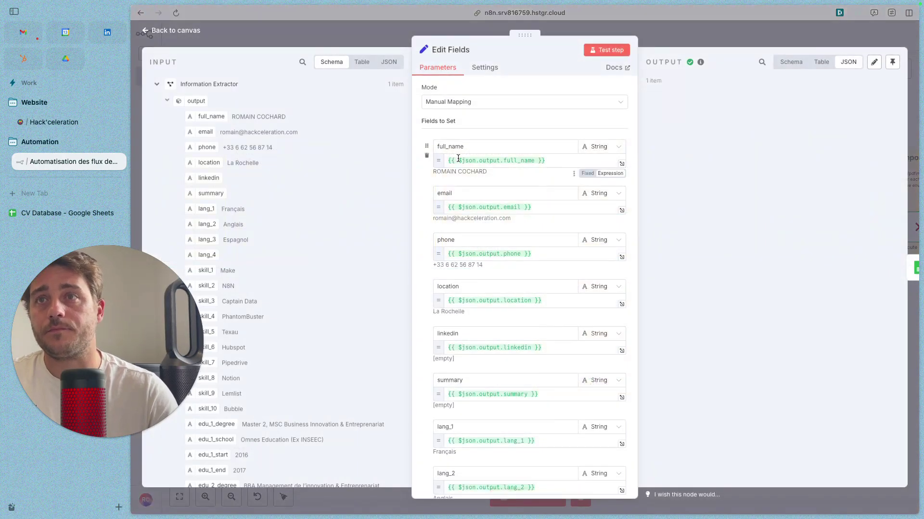
{"action": "scroll", "coordinate": [498, 186], "scroll_direction": "down", "scroll_amount": 4}
{"action": "scroll", "coordinate": [499, 185], "scroll_direction": "down", "scroll_amount": 12}
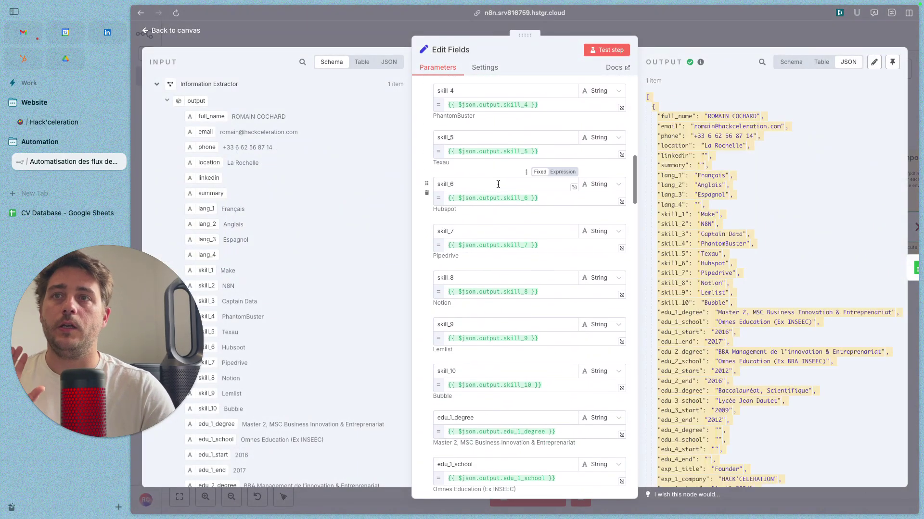
{"action": "scroll", "coordinate": [498, 183], "scroll_direction": "down", "scroll_amount": 5}
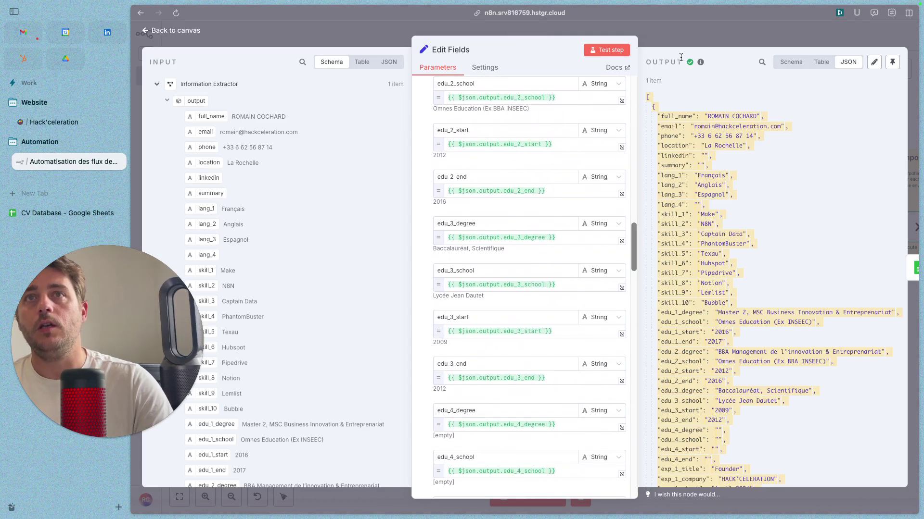
{"action": "left_click", "coordinate": [712, 36]}
- Inspect the Google Sheets node's Append Row settings for CV Database and its JSON output, and close it
{"action": "double_click", "coordinate": [816, 228]}
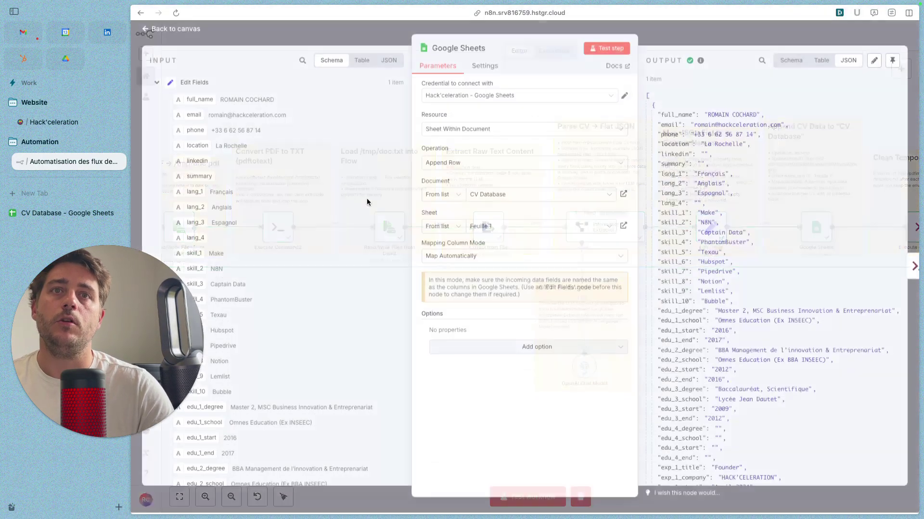
{"action": "scroll", "coordinate": [718, 200], "scroll_direction": "down", "scroll_amount": 10}
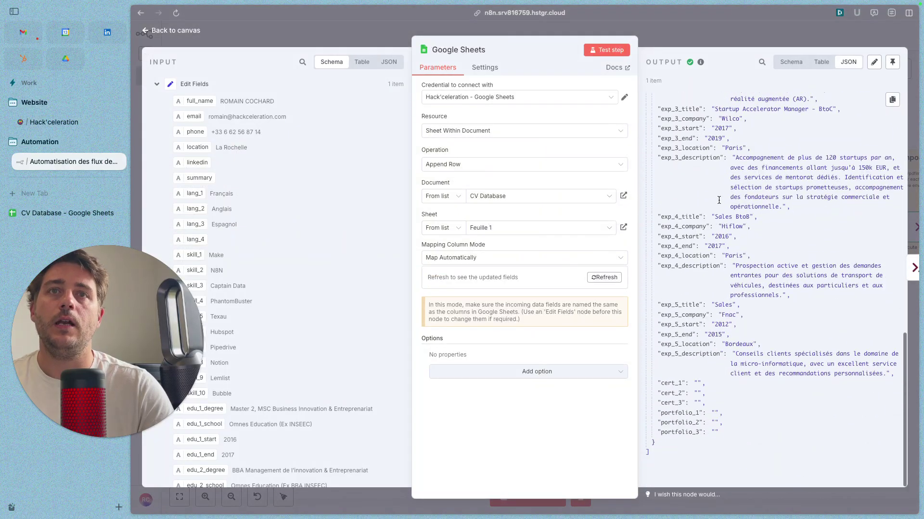
{"action": "left_click", "coordinate": [674, 33]}
- Look over the final Execute Command1 cleanup node on the canvas and switch to the PDF folder in Google Drive
{"action": "scroll", "coordinate": [760, 277], "scroll_direction": "right", "scroll_amount": 10}
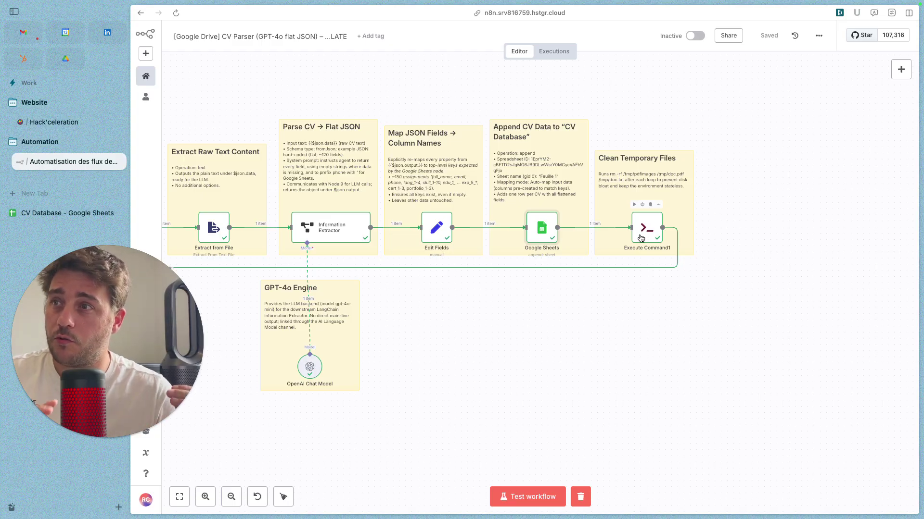
{"action": "scroll", "coordinate": [380, 255], "scroll_direction": "left", "scroll_amount": 8}
{"action": "scroll", "coordinate": [381, 254], "scroll_direction": "left", "scroll_amount": 5}
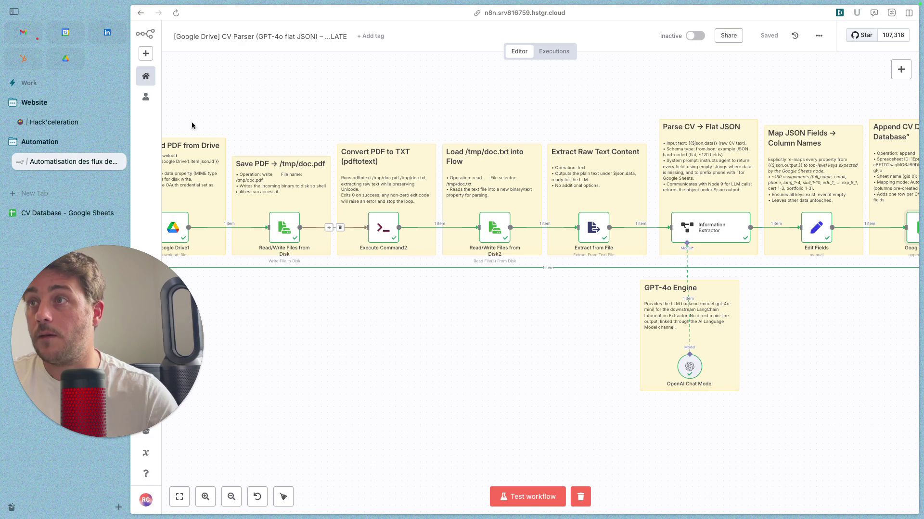
{"action": "left_click", "coordinate": [65, 58]}
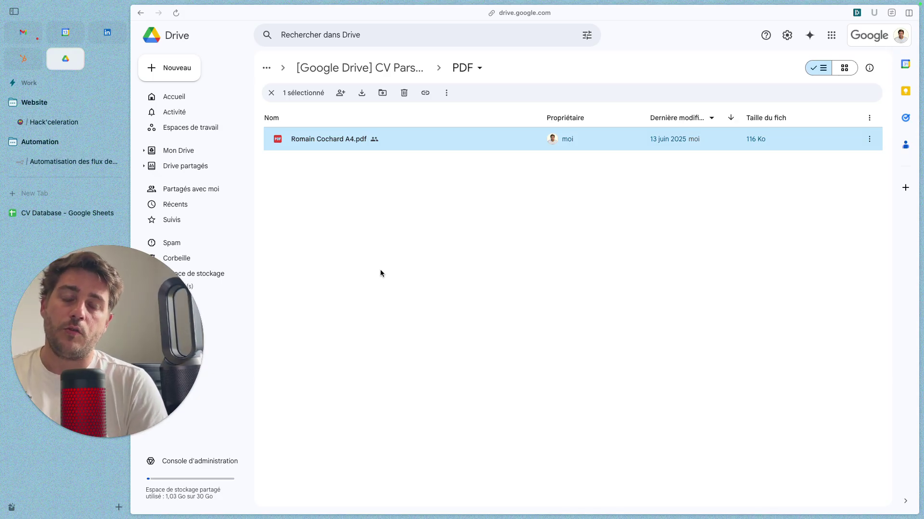
- Switch to the Hack'celeration page and look through its step-by-step guide to the CV extraction workflow
{"action": "left_click", "coordinate": [79, 129]}
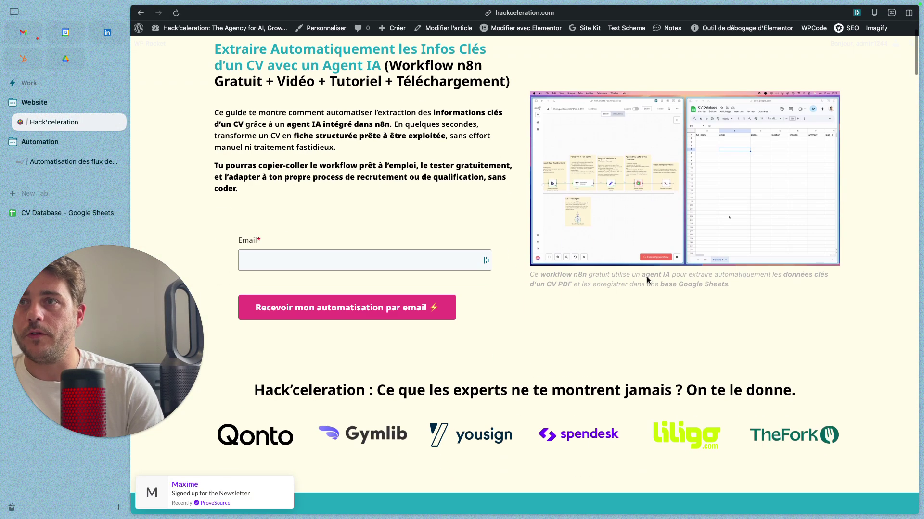
{"action": "scroll", "coordinate": [647, 280], "scroll_direction": "down", "scroll_amount": 20}
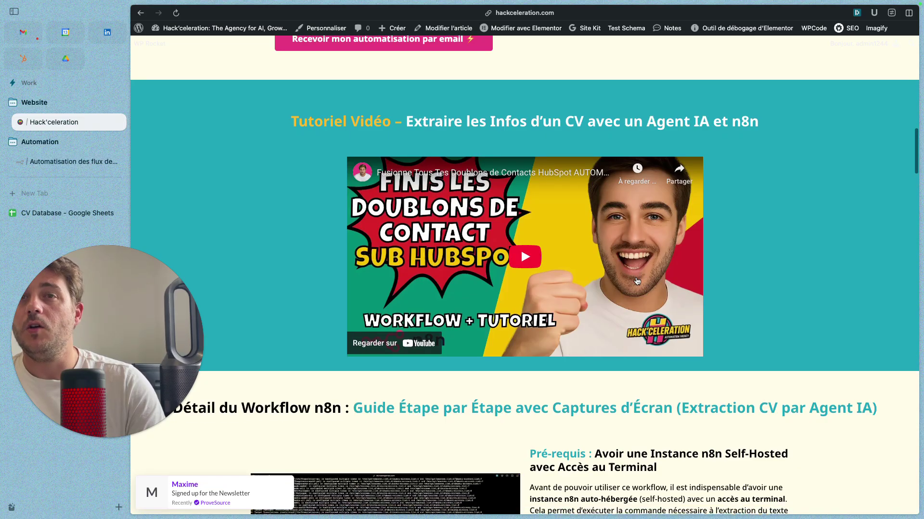
{"action": "scroll", "coordinate": [637, 281], "scroll_direction": "down", "scroll_amount": 15}
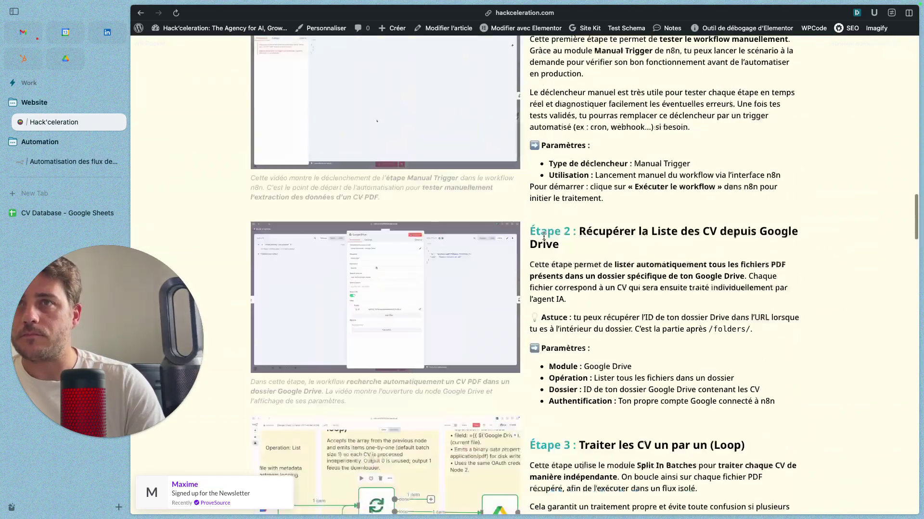
{"action": "scroll", "coordinate": [544, 236], "scroll_direction": "down", "scroll_amount": 20}
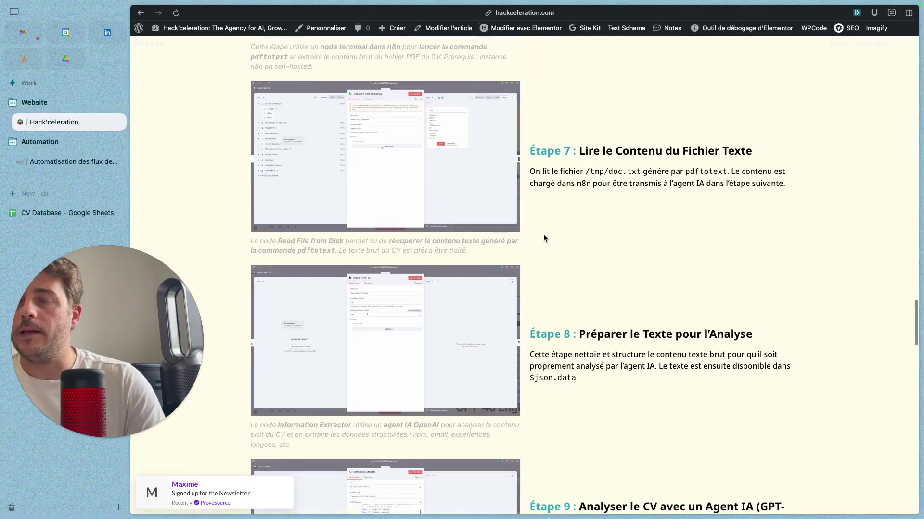
{"action": "scroll", "coordinate": [543, 238], "scroll_direction": "down", "scroll_amount": 20}
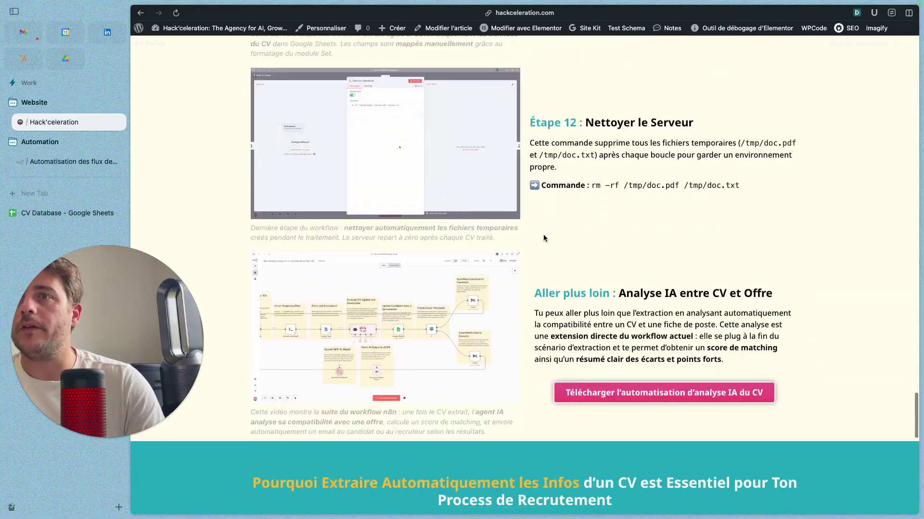
{"action": "scroll", "coordinate": [543, 235], "scroll_direction": "down", "scroll_amount": 12}
- Return to the guide's "Aller plus loin" section and open the linked CV analysis automation page
{"action": "scroll", "coordinate": [541, 236], "scroll_direction": "up", "scroll_amount": 8}
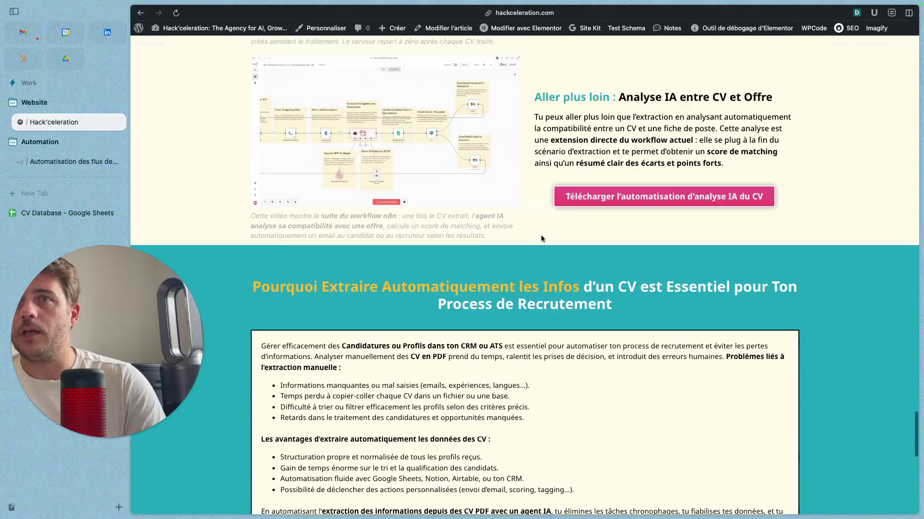
{"action": "scroll", "coordinate": [541, 238], "scroll_direction": "up", "scroll_amount": 3}
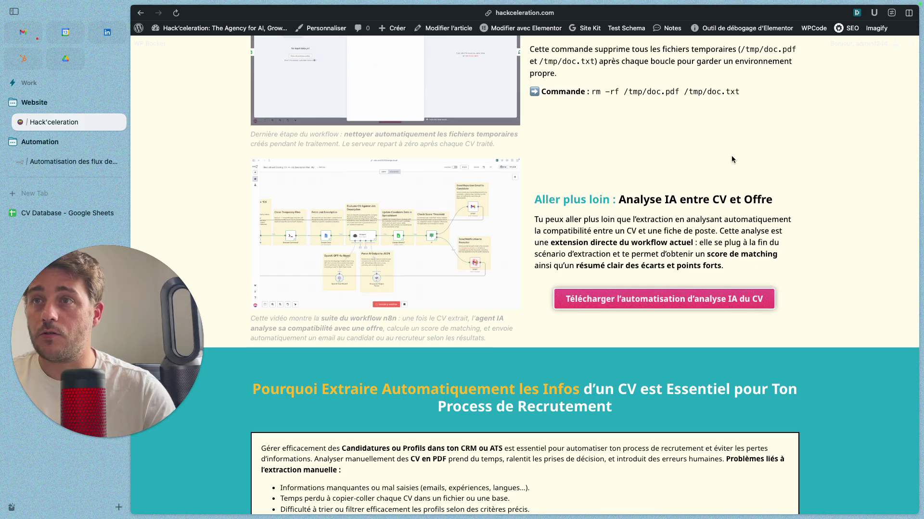
{"action": "left_click", "coordinate": [719, 306]}
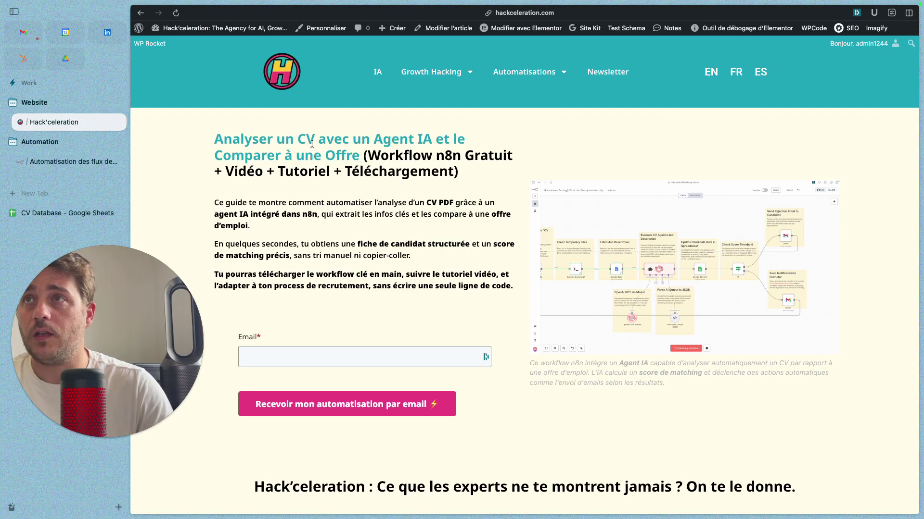
- Open the Hack'celeration home page and show the email field of its Contact form
{"action": "key", "text": "super+r"}
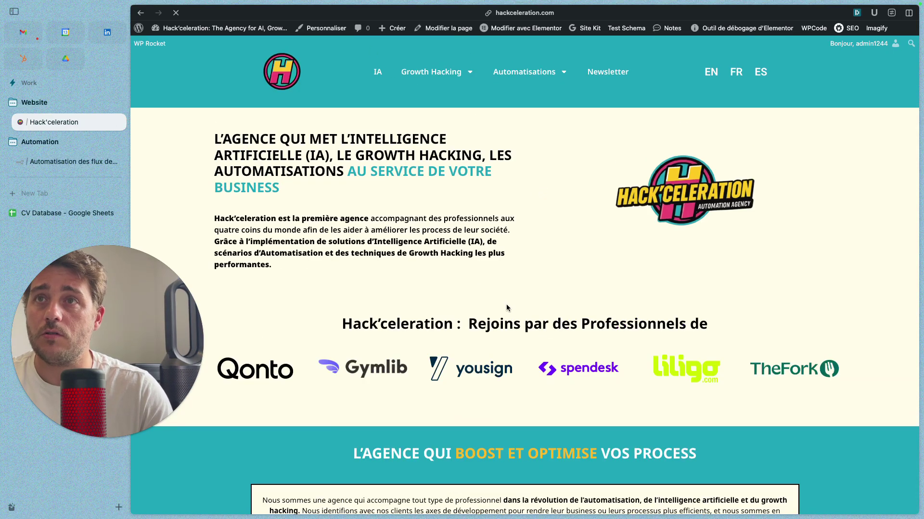
{"action": "scroll", "coordinate": [506, 304], "scroll_direction": "down", "scroll_amount": 10}
{"action": "left_click", "coordinate": [371, 283]}
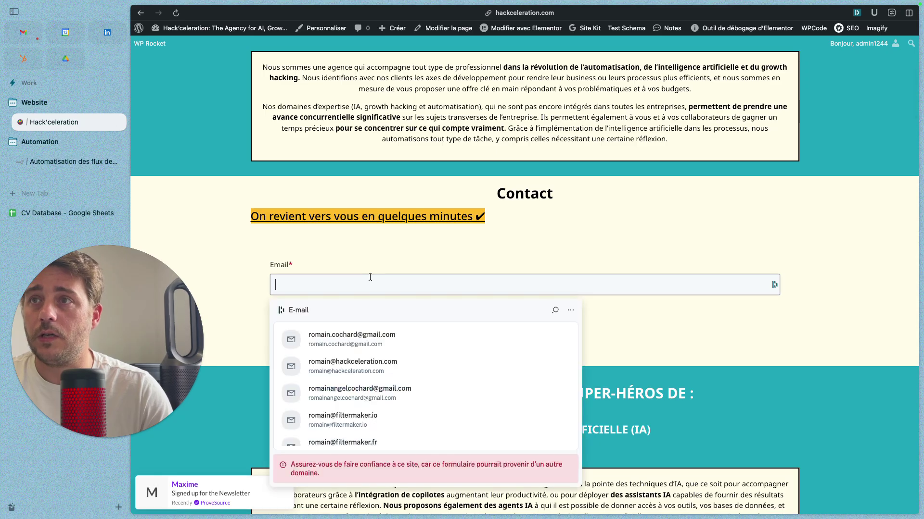
{"action": "left_click", "coordinate": [423, 220]}
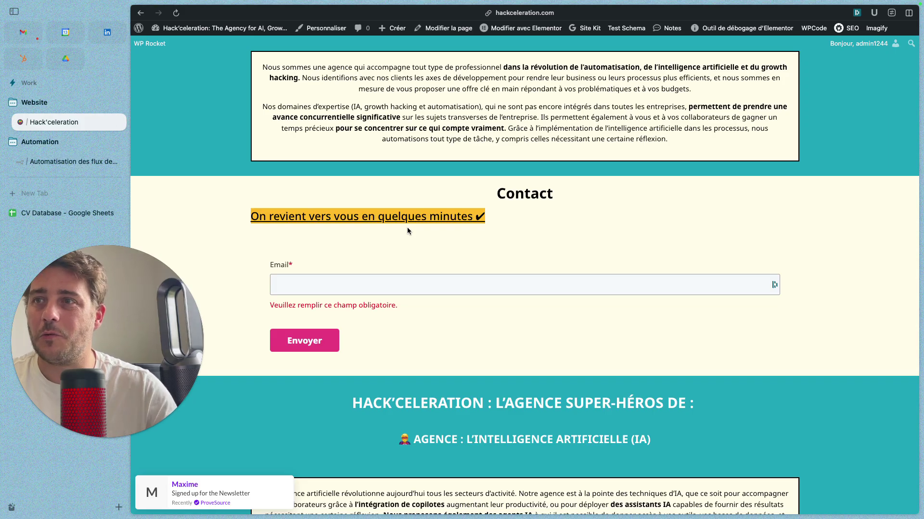
{"action": "left_click", "coordinate": [141, 378]}
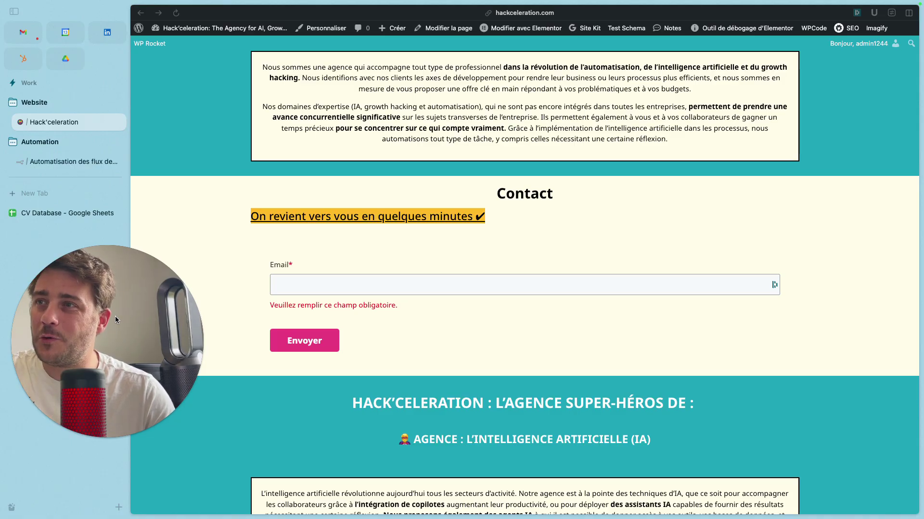
{"action": "key", "text": "ctrl+Left"}
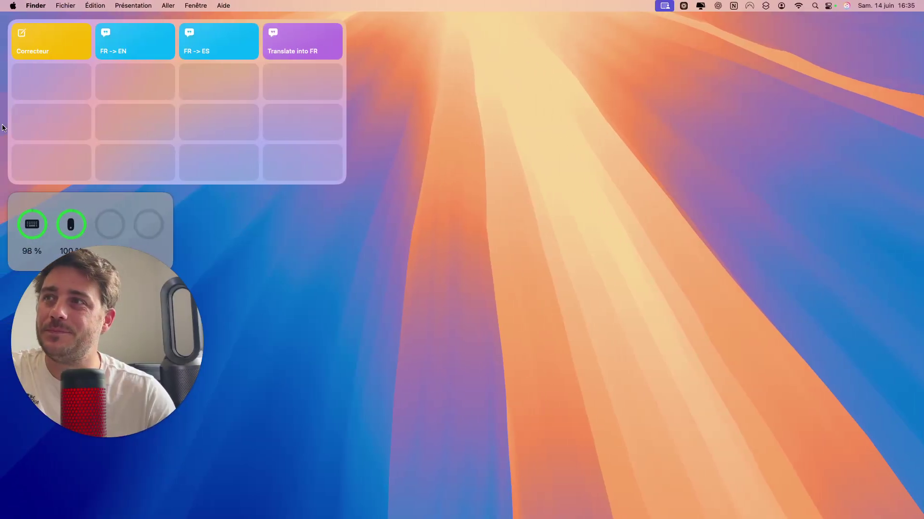